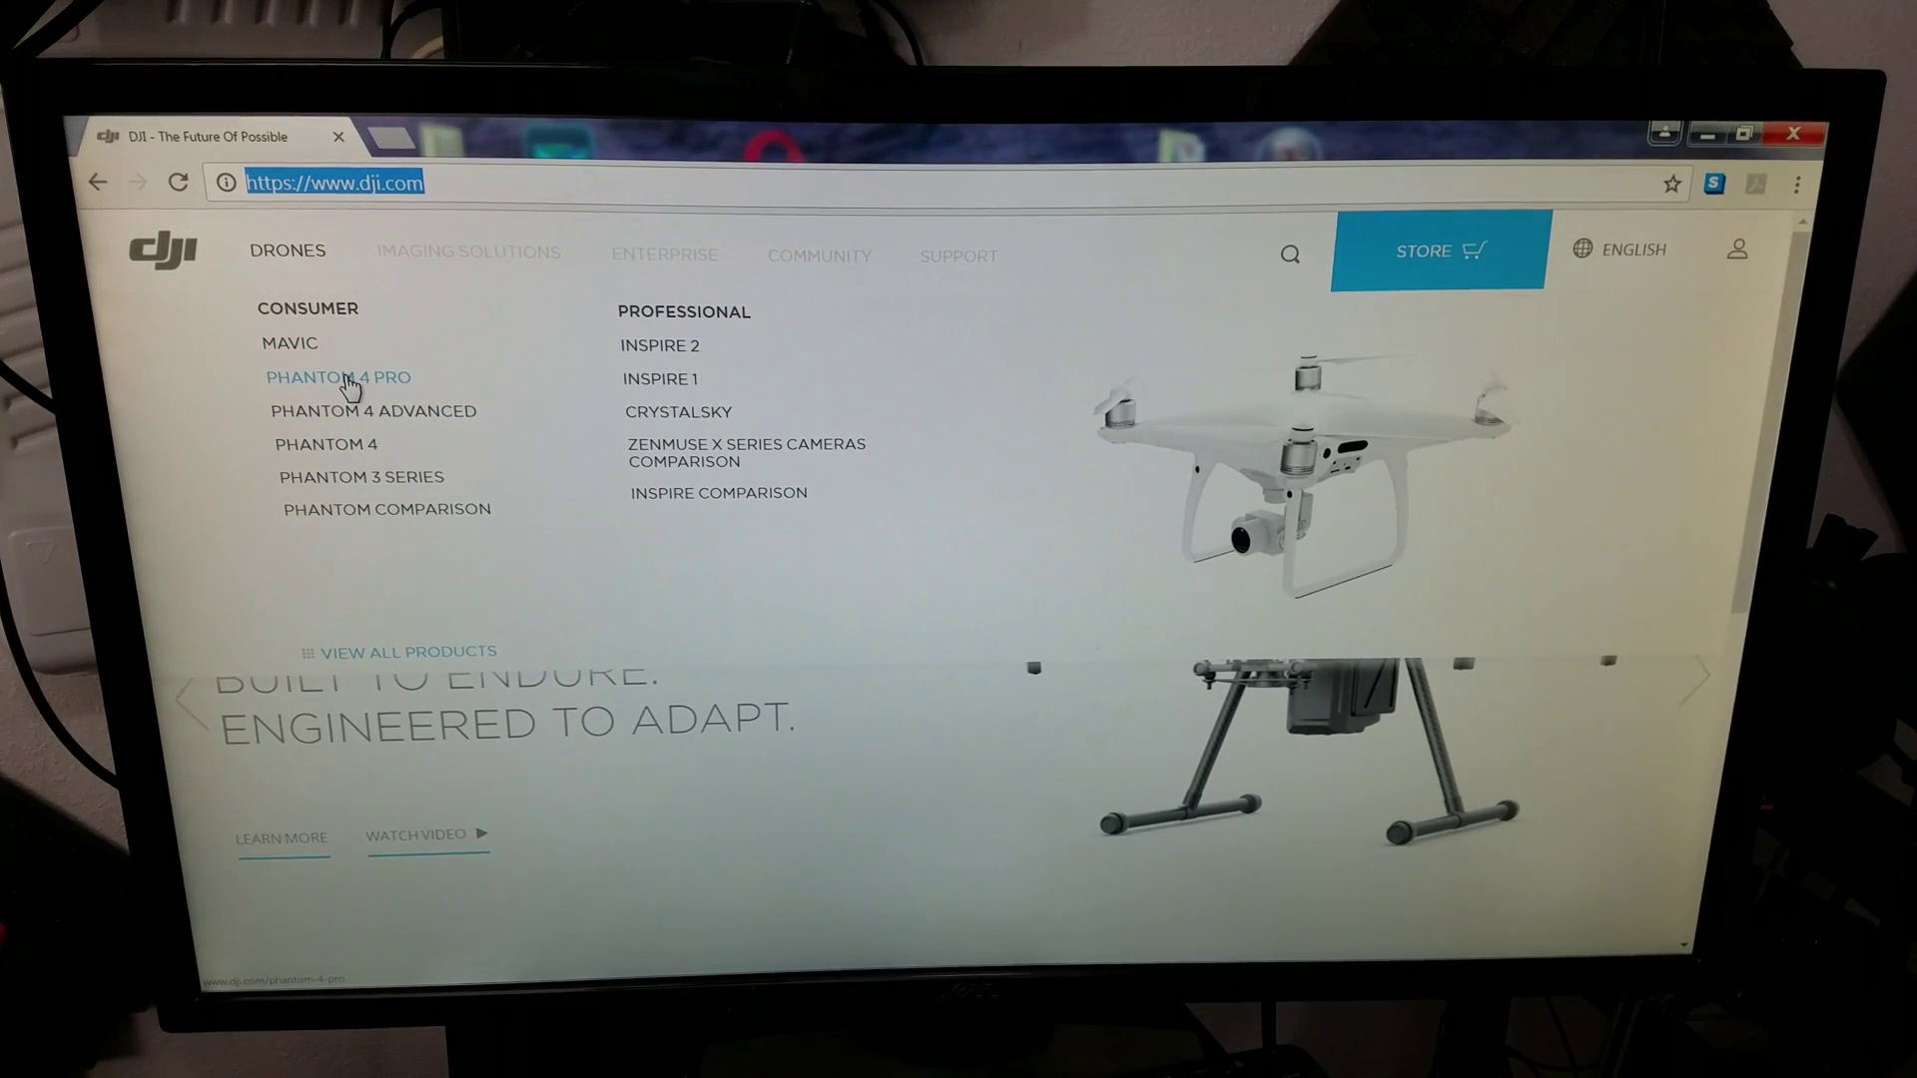
Step: Go to the Phantom 4 Pro downloads page and download the Windows DJI Assistant 2 v1.1.0-2 installer
left_click(350, 380)
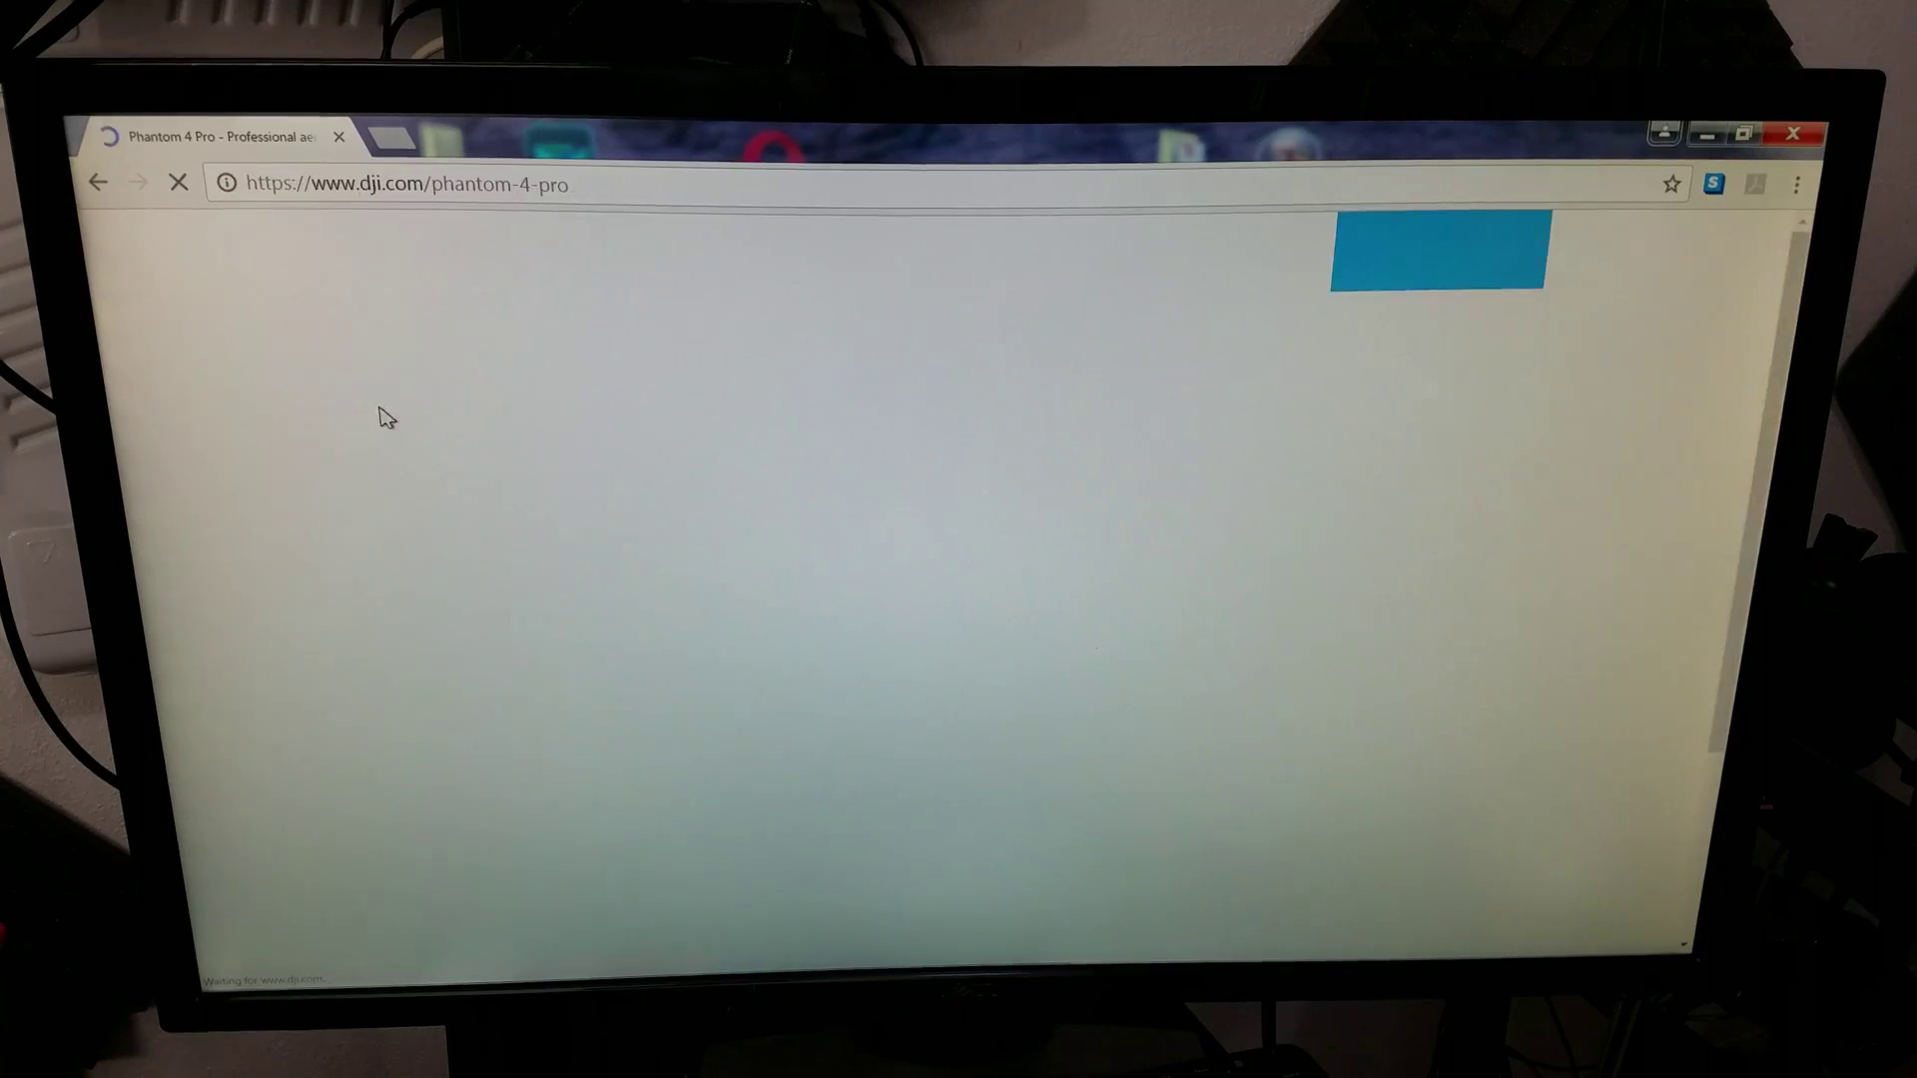
scroll(1215, 464, "down", 5)
scroll(1215, 525, "down", 2)
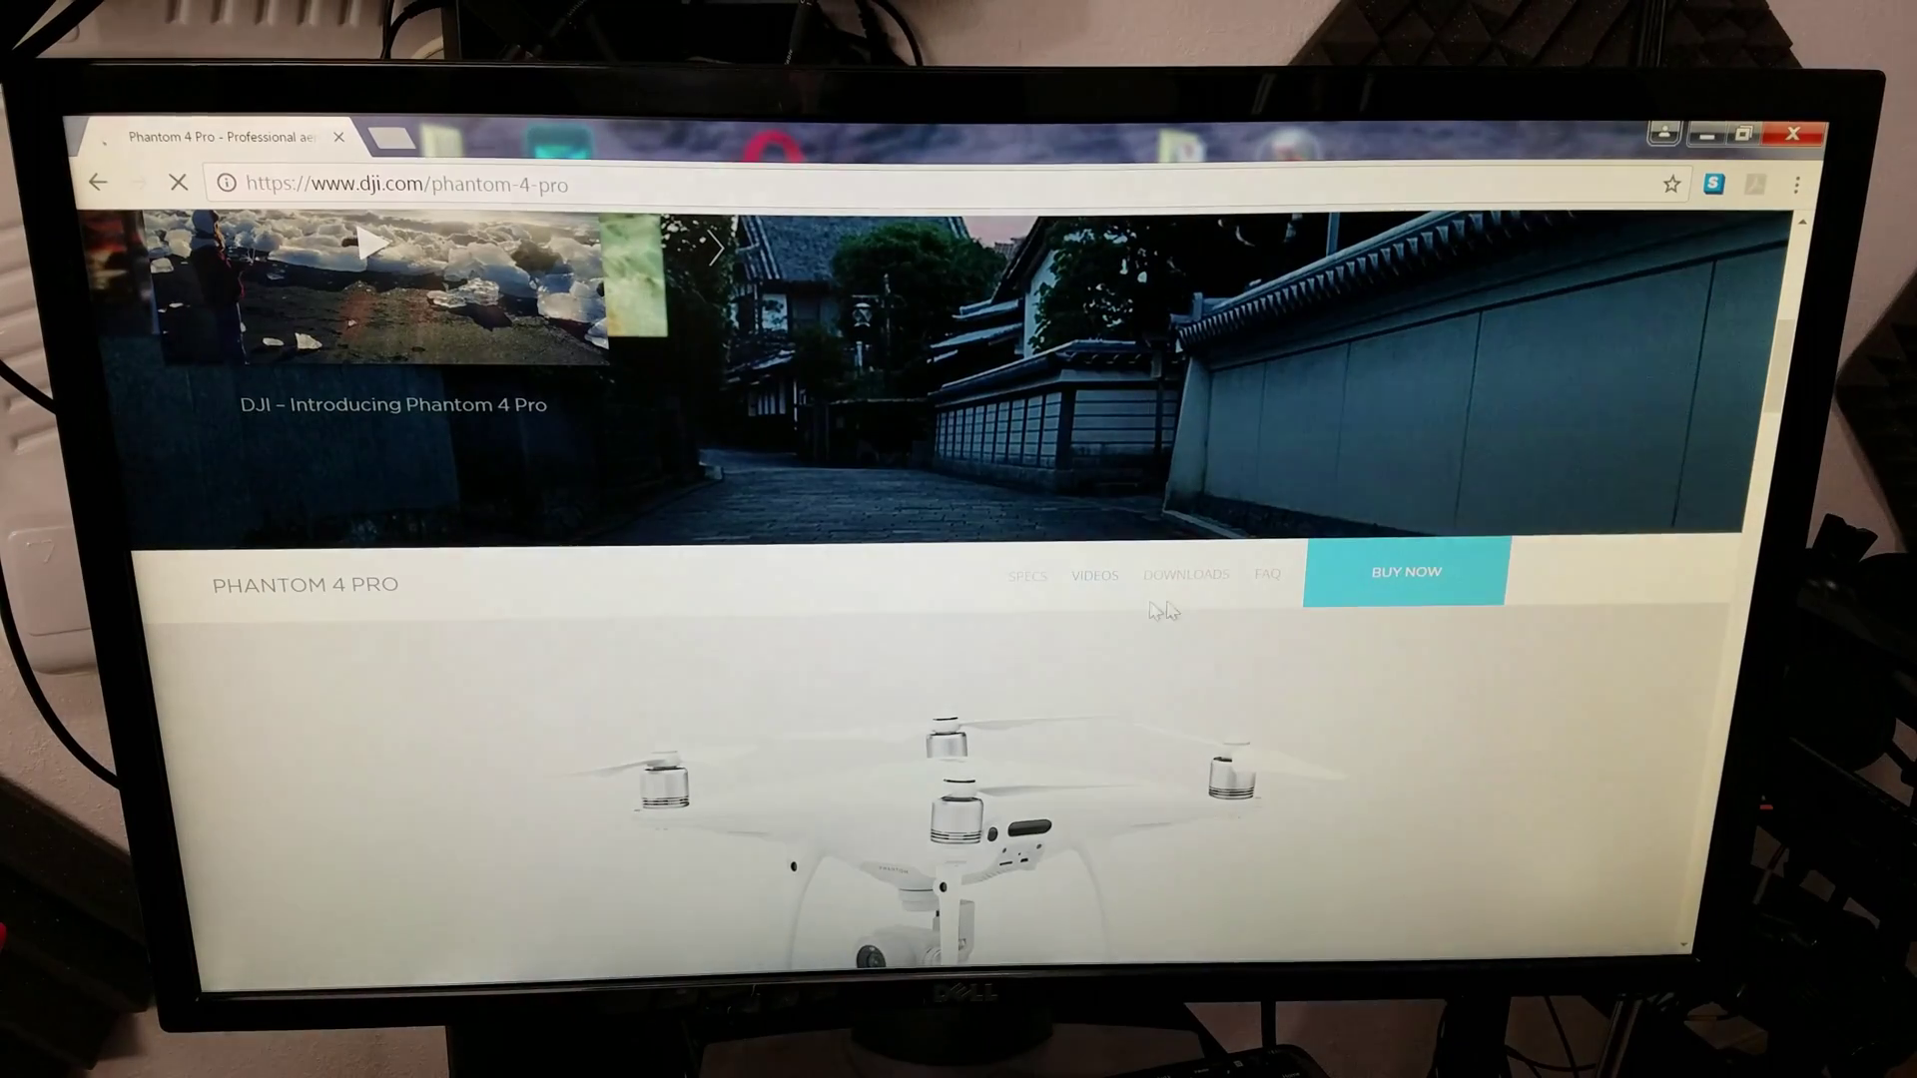
left_click(1190, 583)
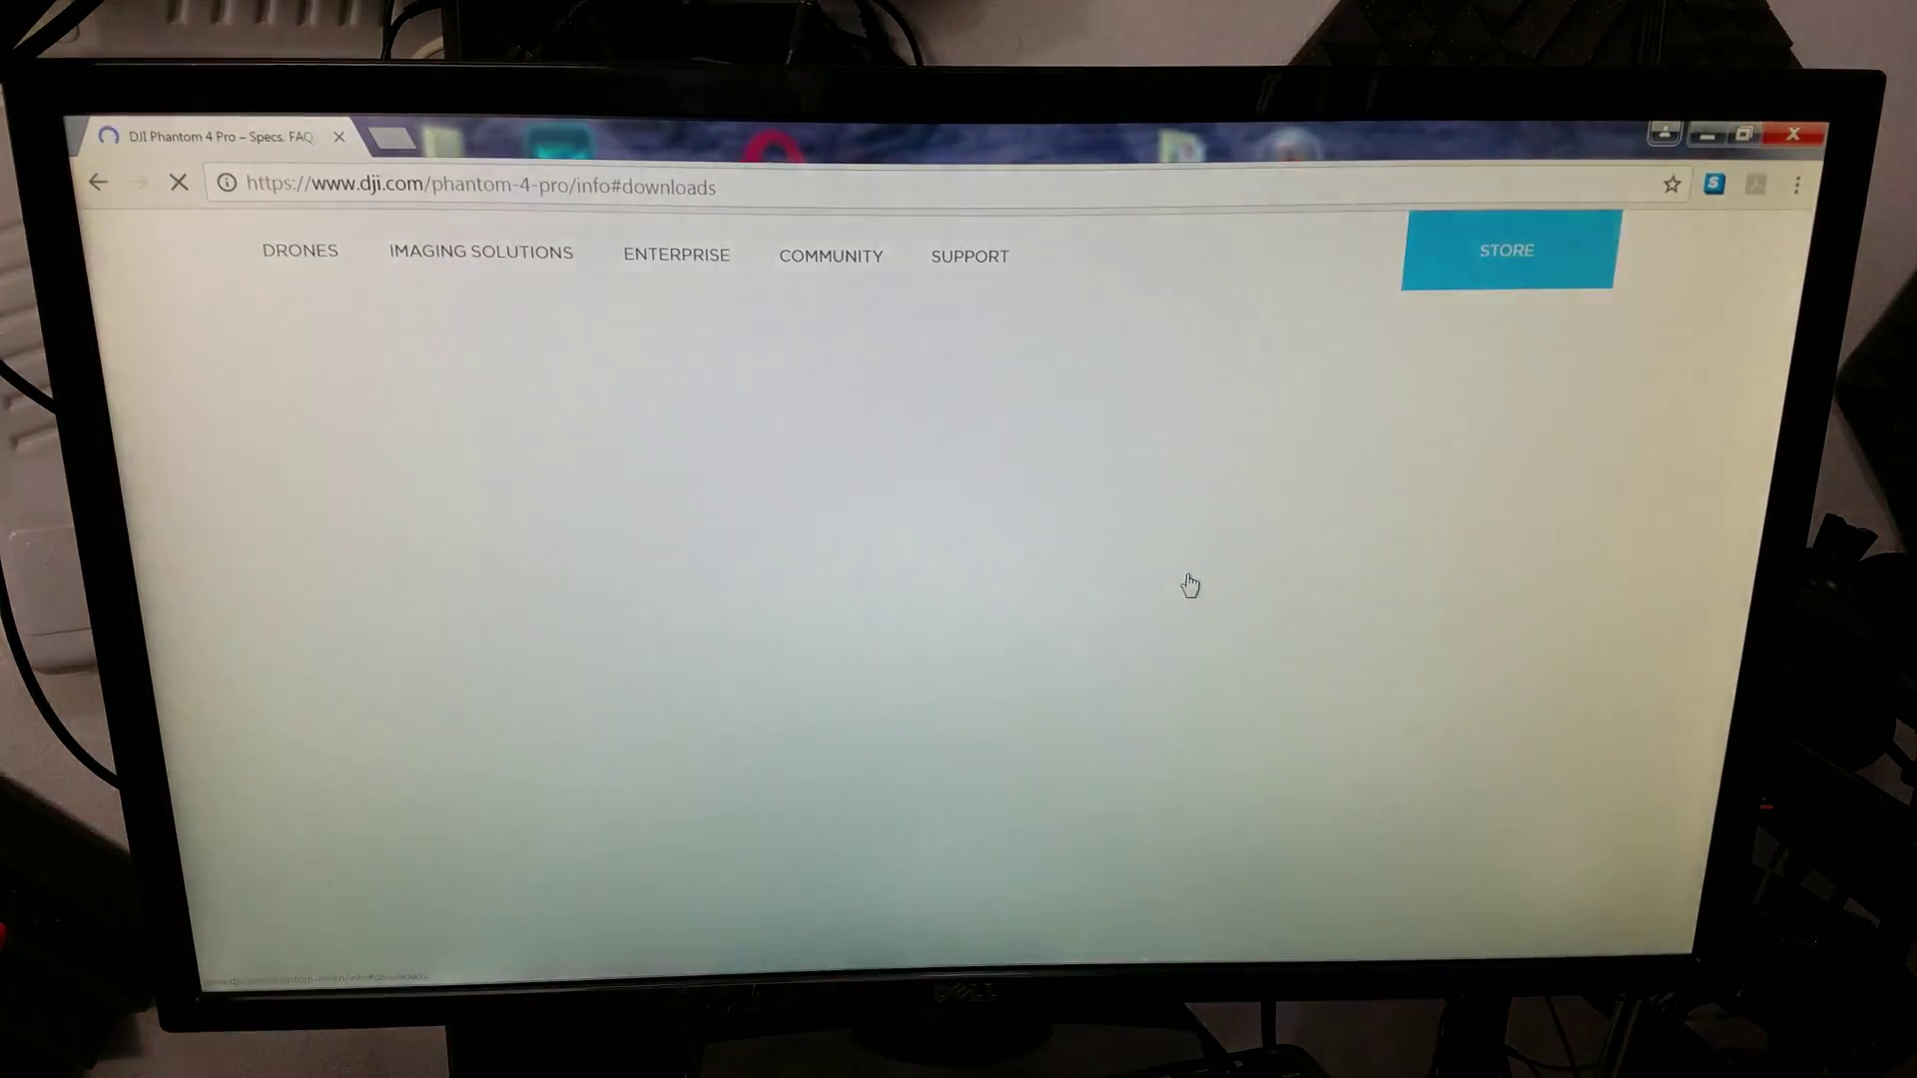
scroll(1184, 587, "down", 3)
scroll(1183, 585, "up", 1)
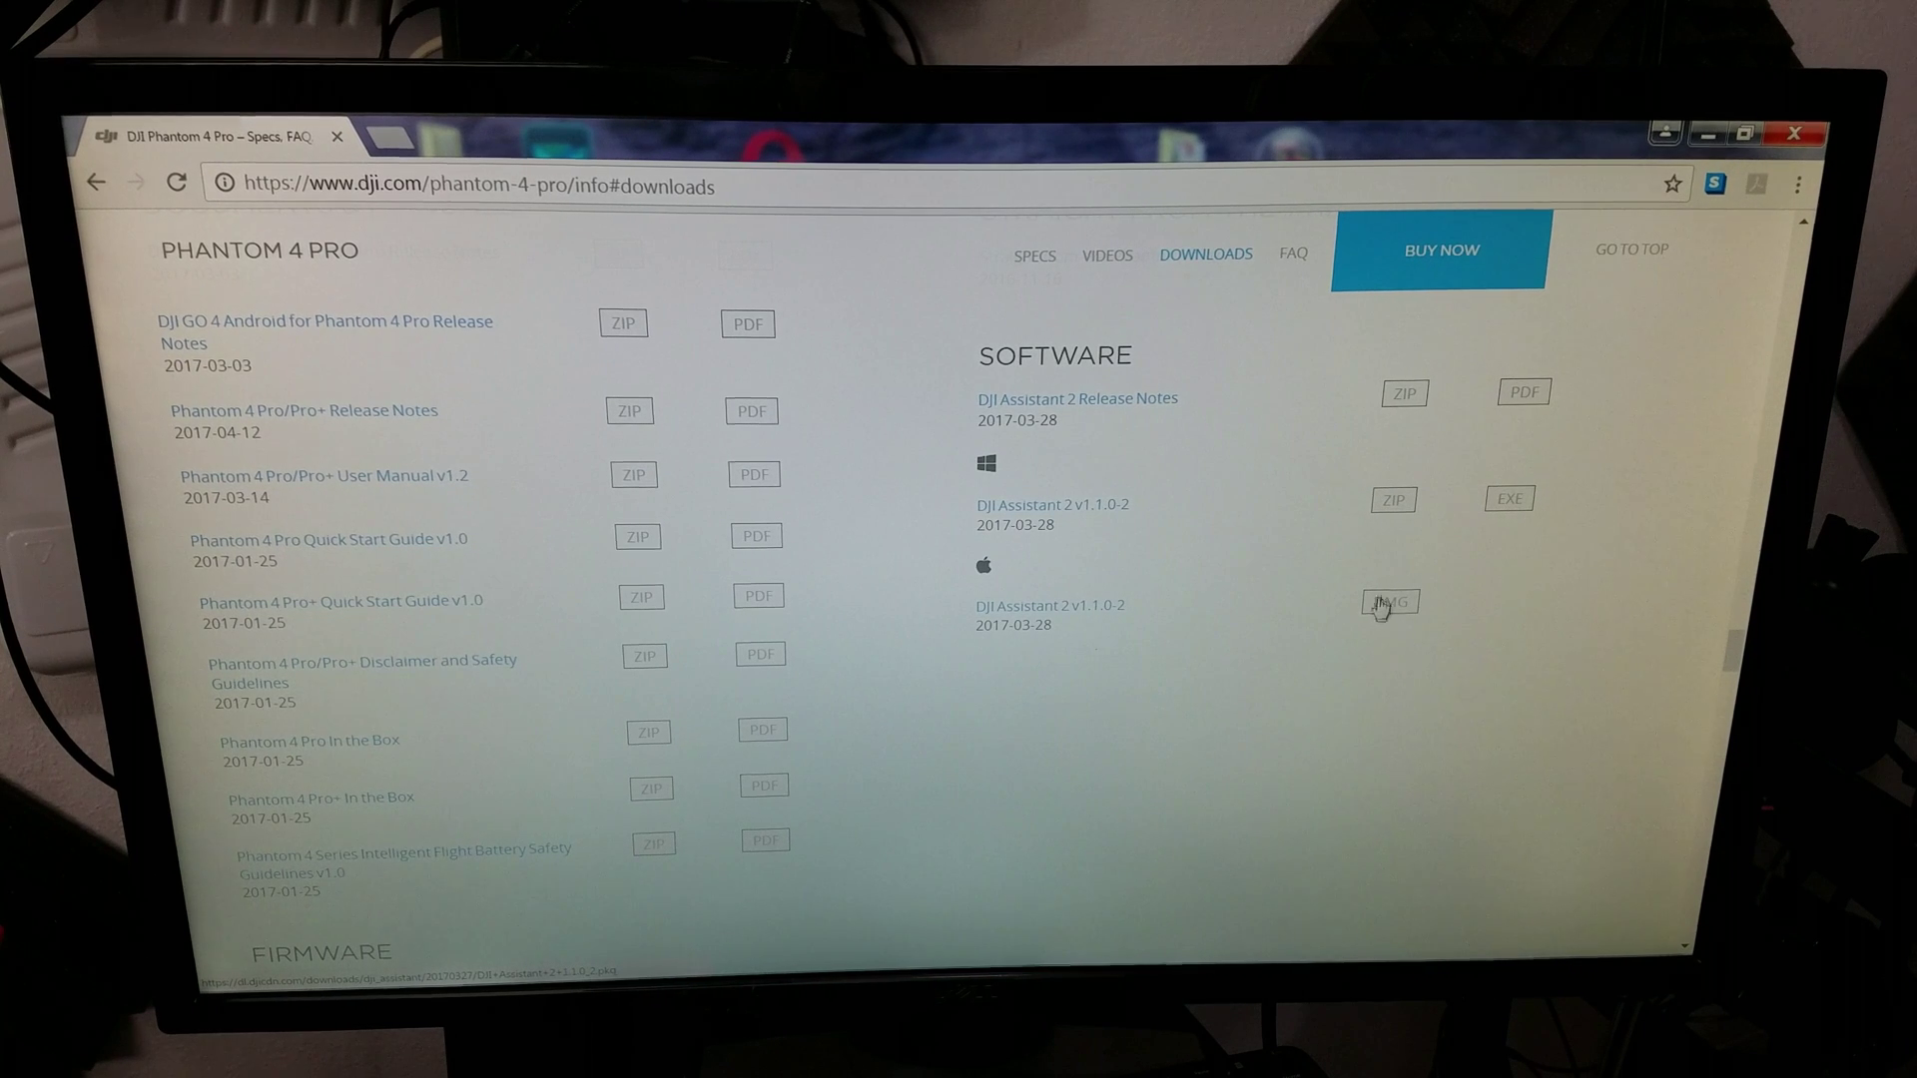
scroll(1413, 609, "up", 3)
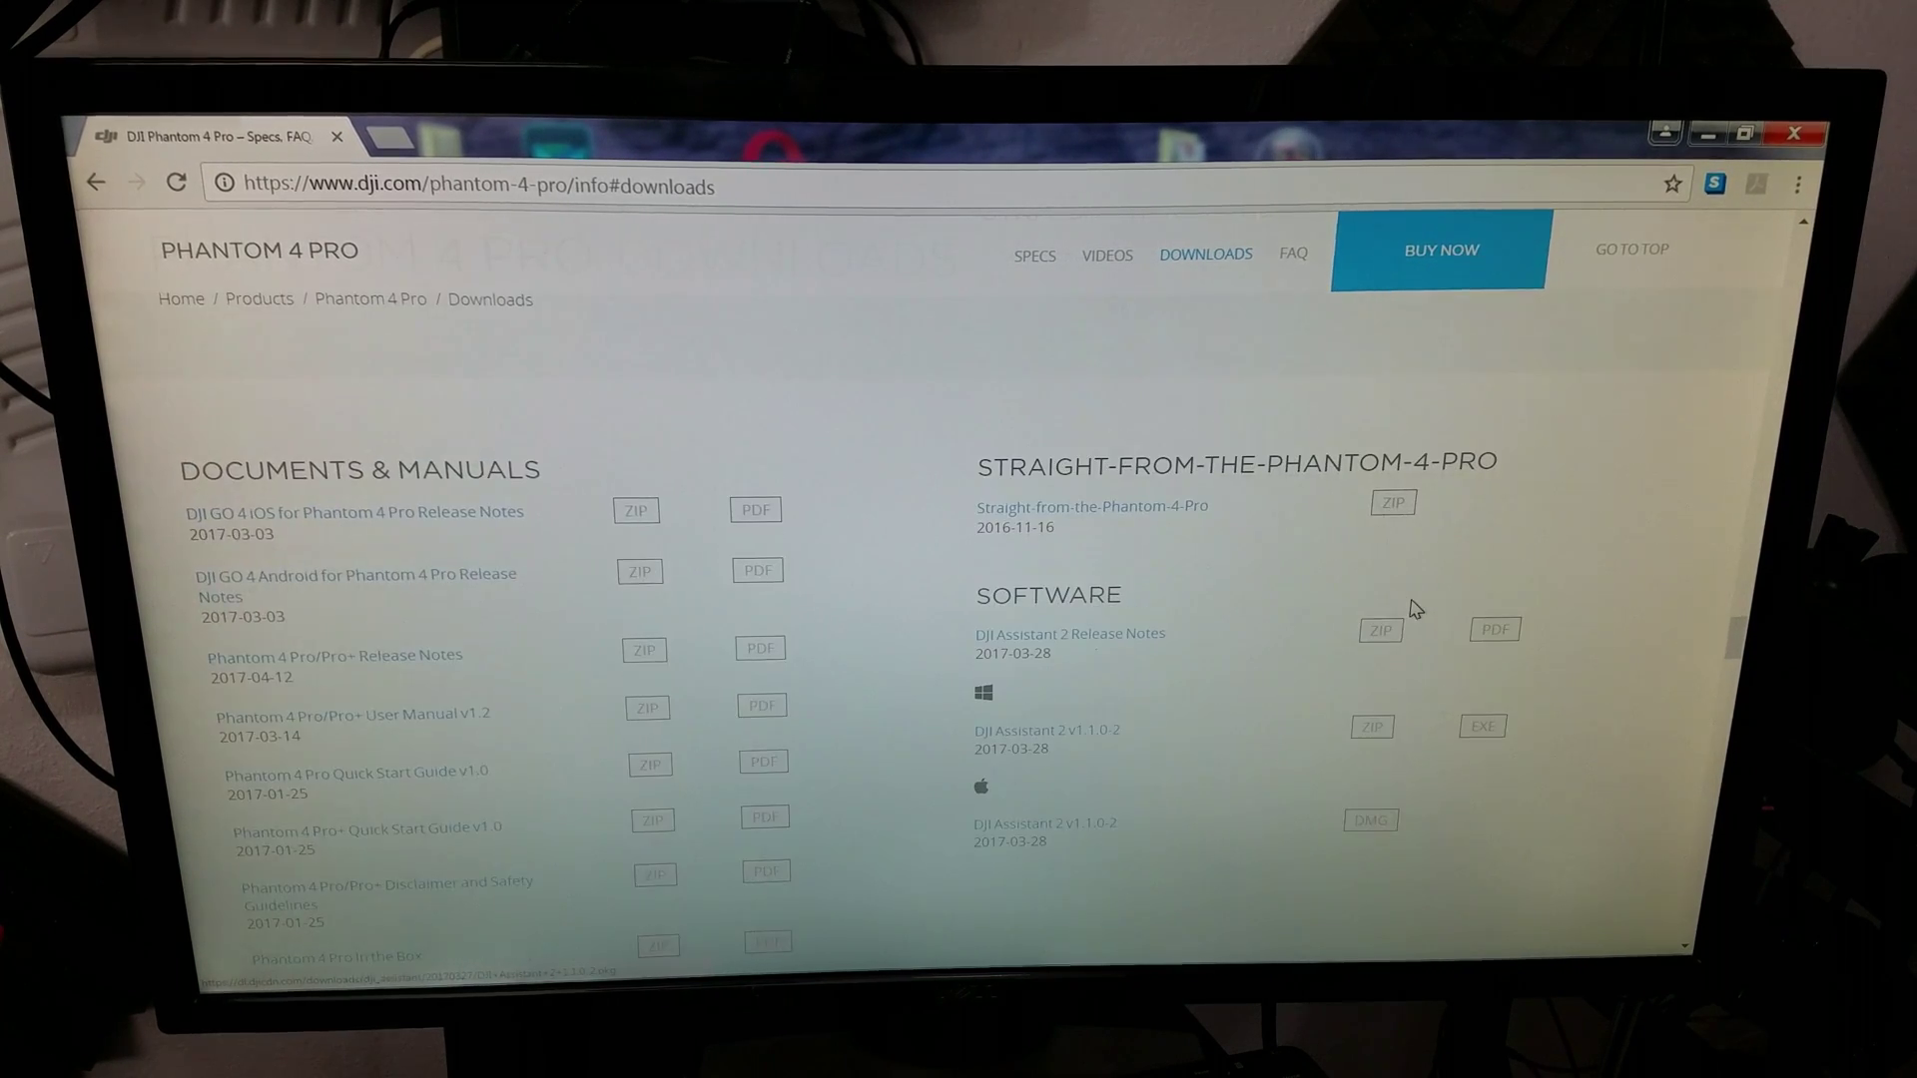
scroll(1398, 615, "down", 2)
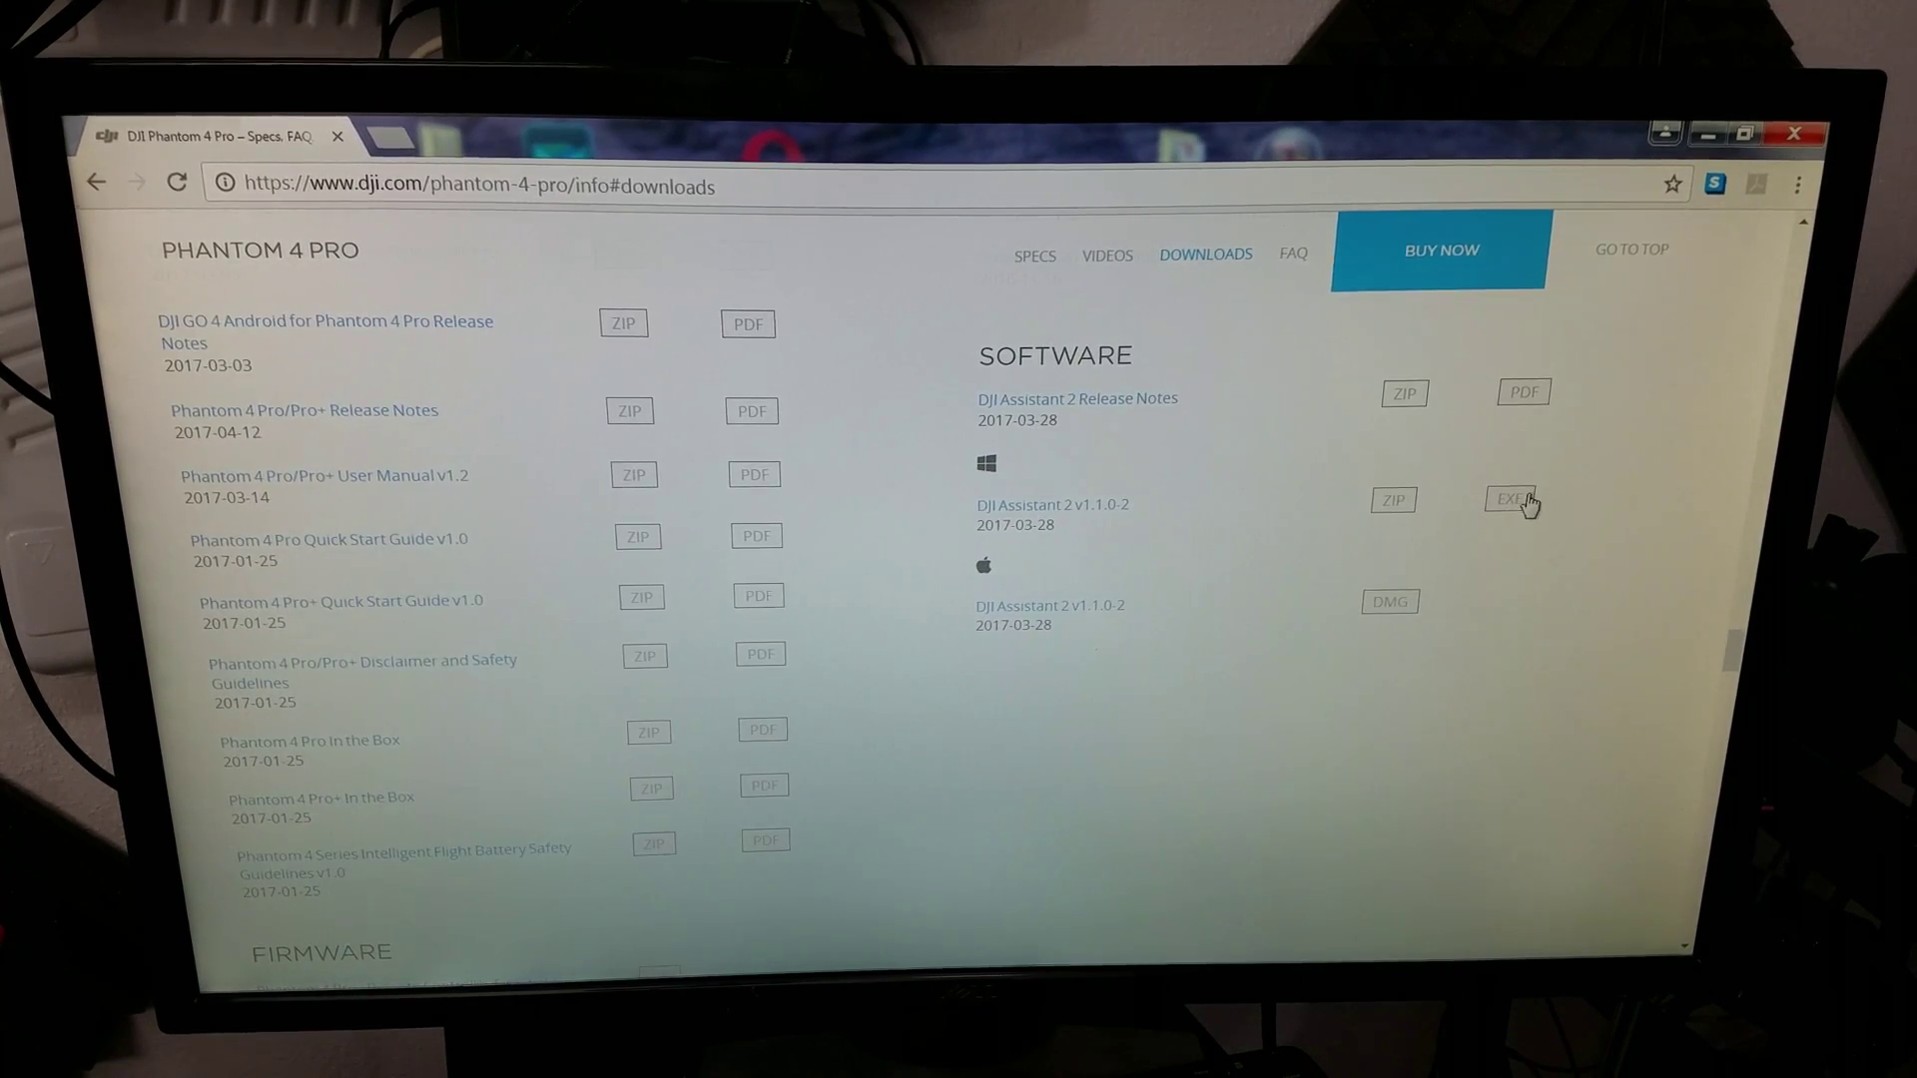
left_click(1517, 499)
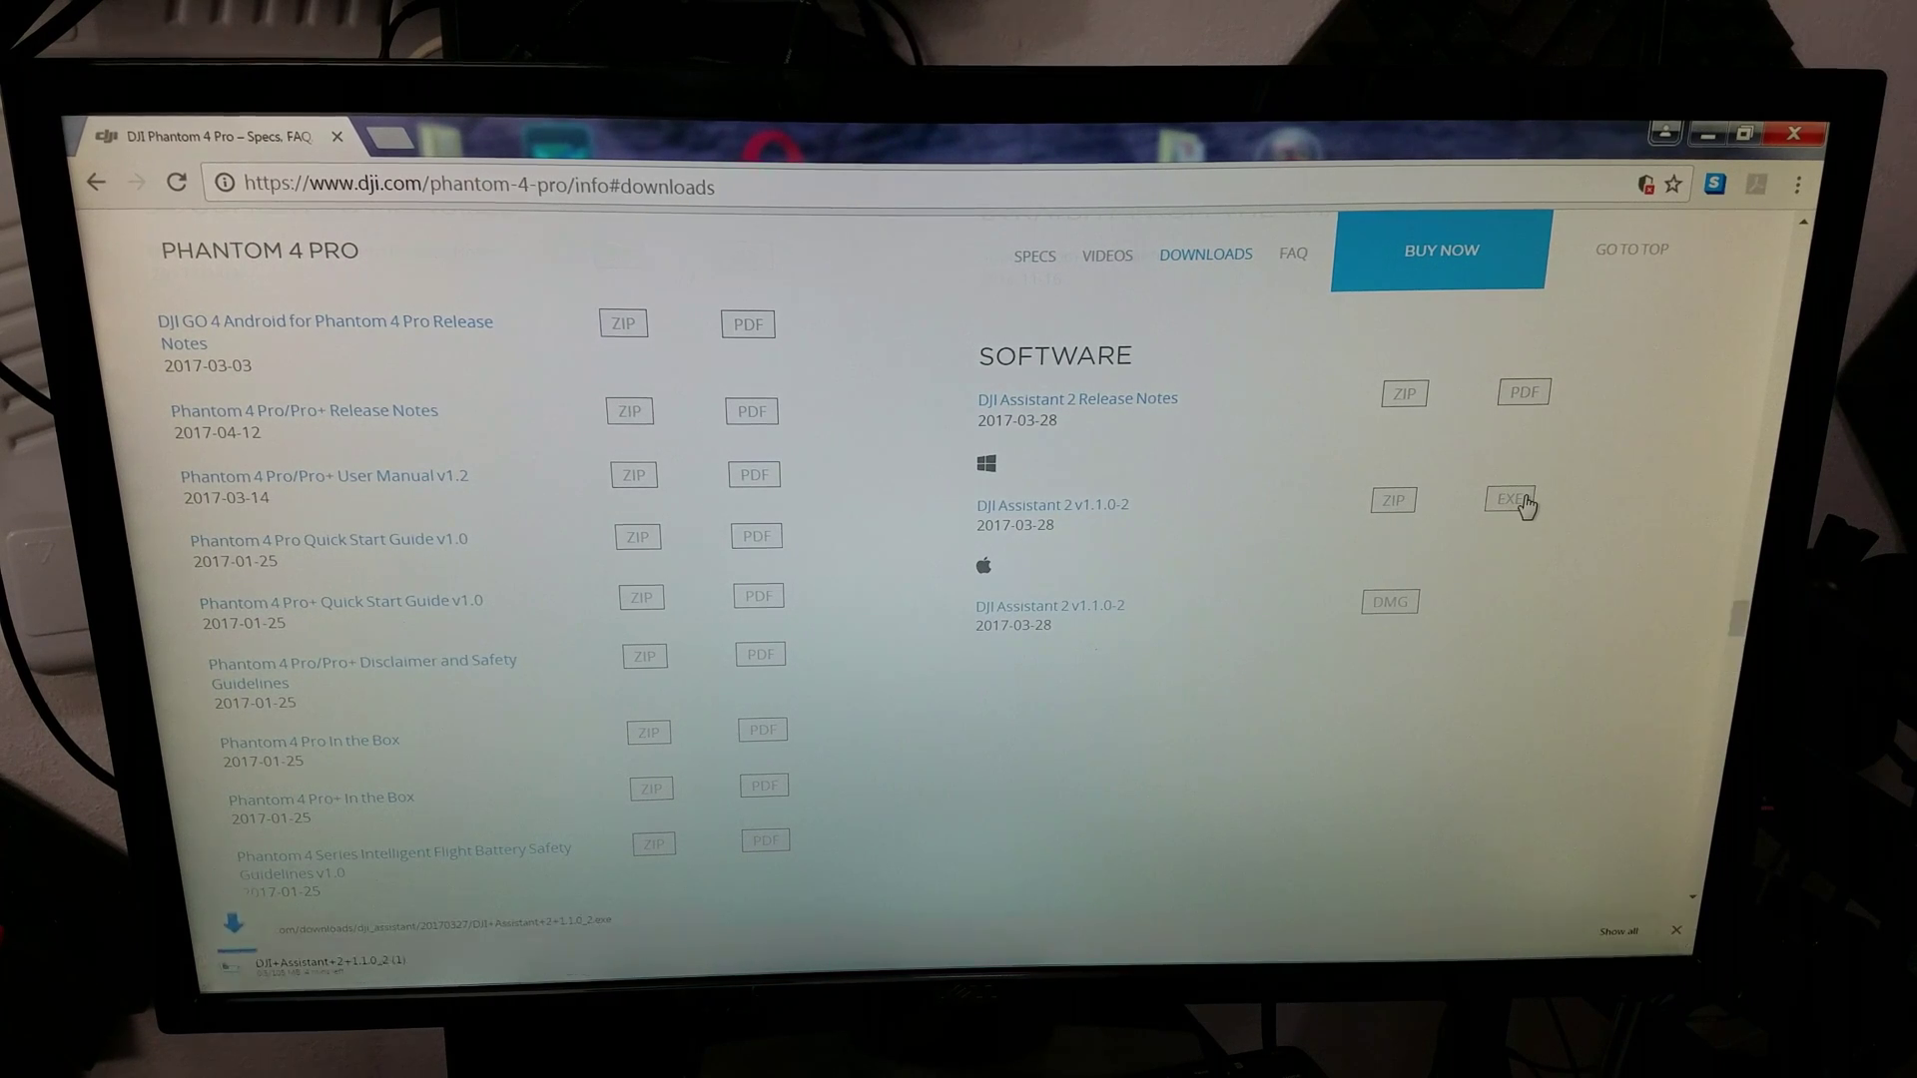
scroll(1527, 506, "up", 3)
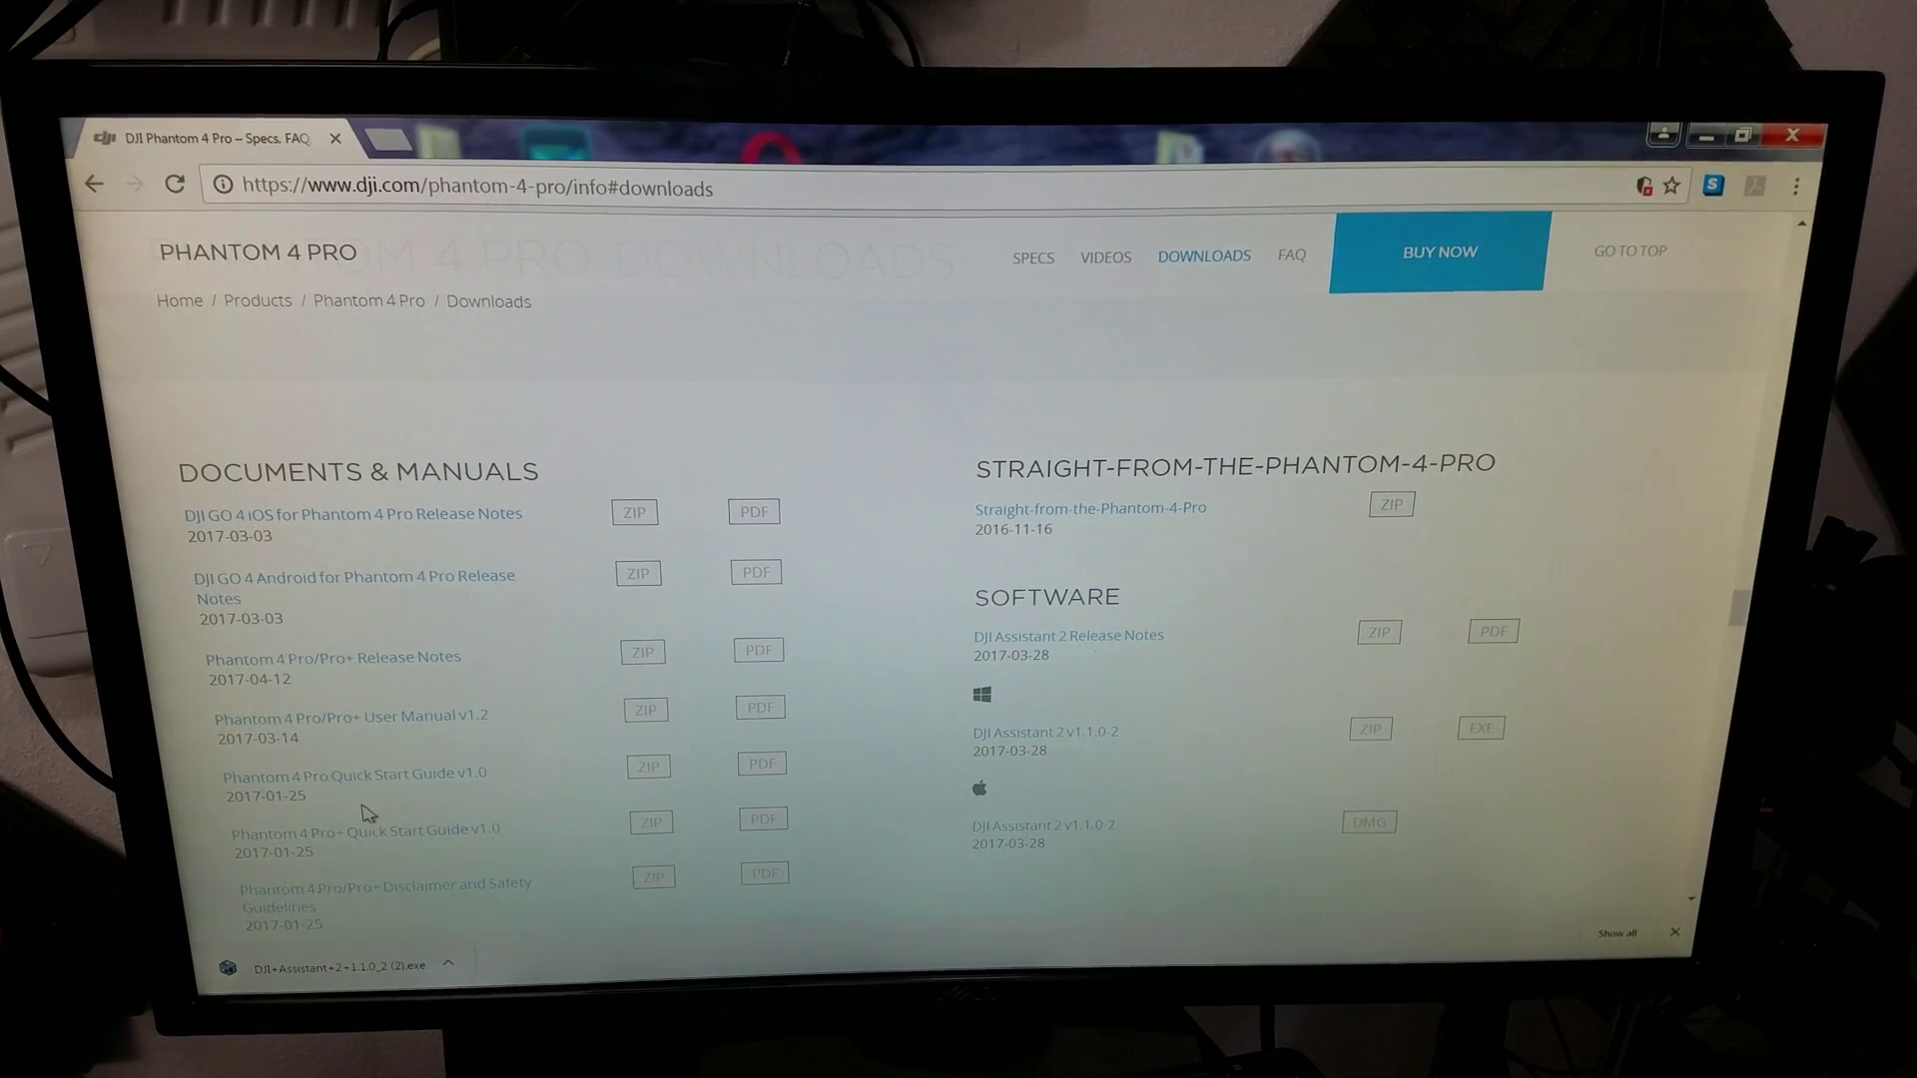
Step: Run the newest DJI Assistant 2 installer from Chrome's downloads list, allowing the unverified file
left_click(1804, 186)
mouse_move(1558, 383)
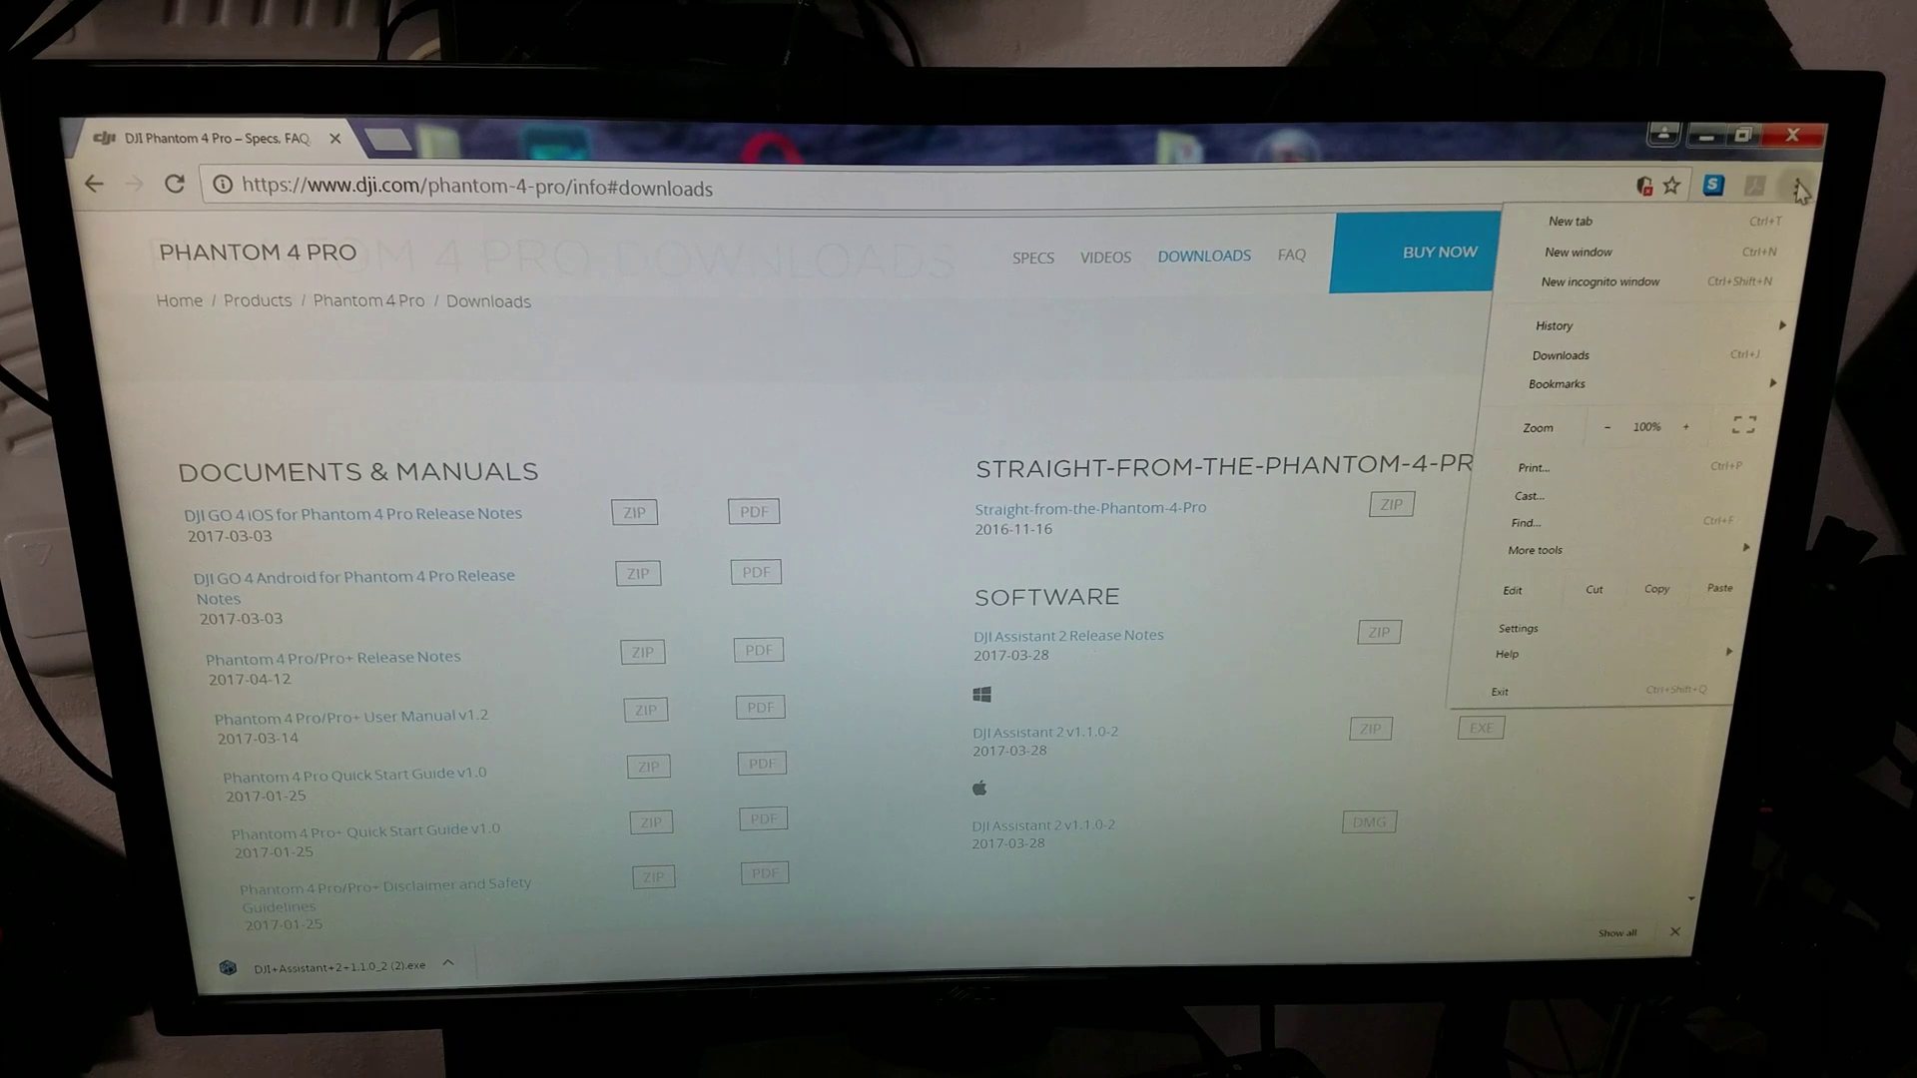
left_click(1566, 355)
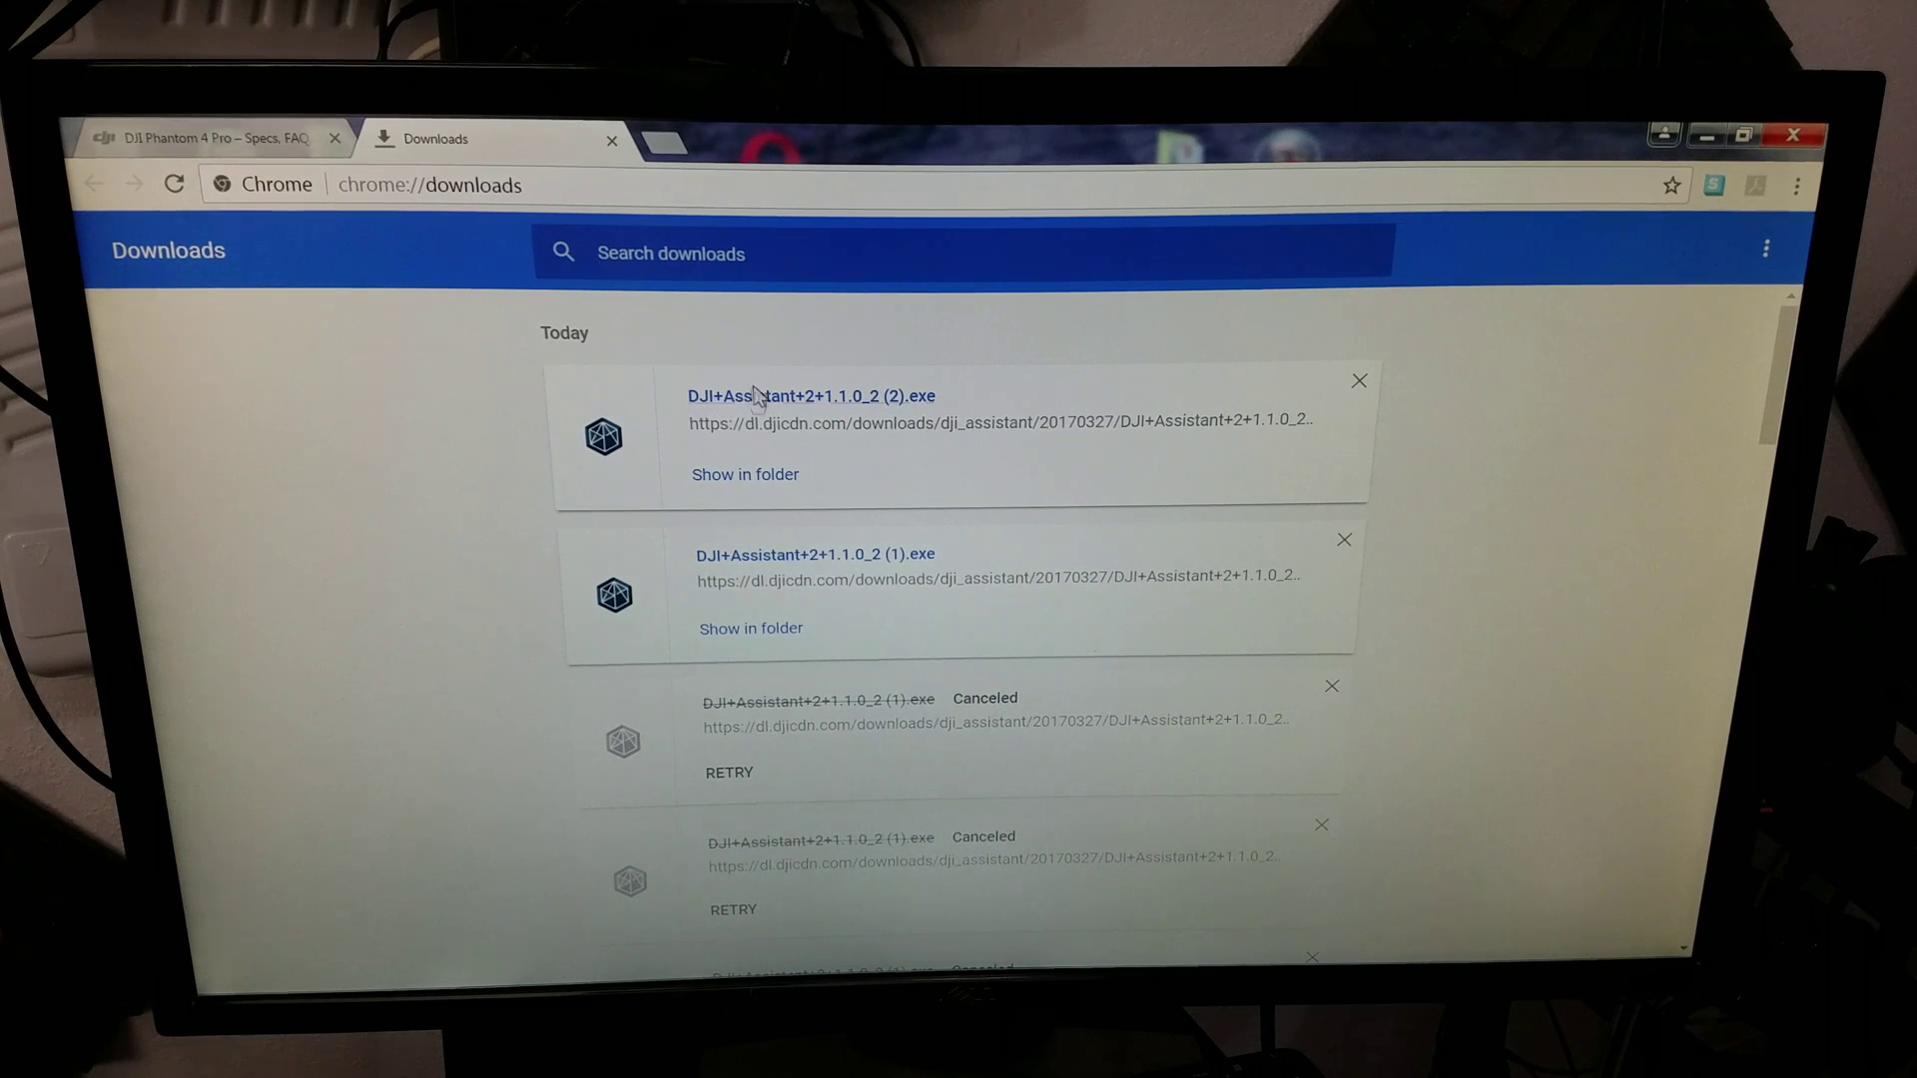
left_click(757, 398)
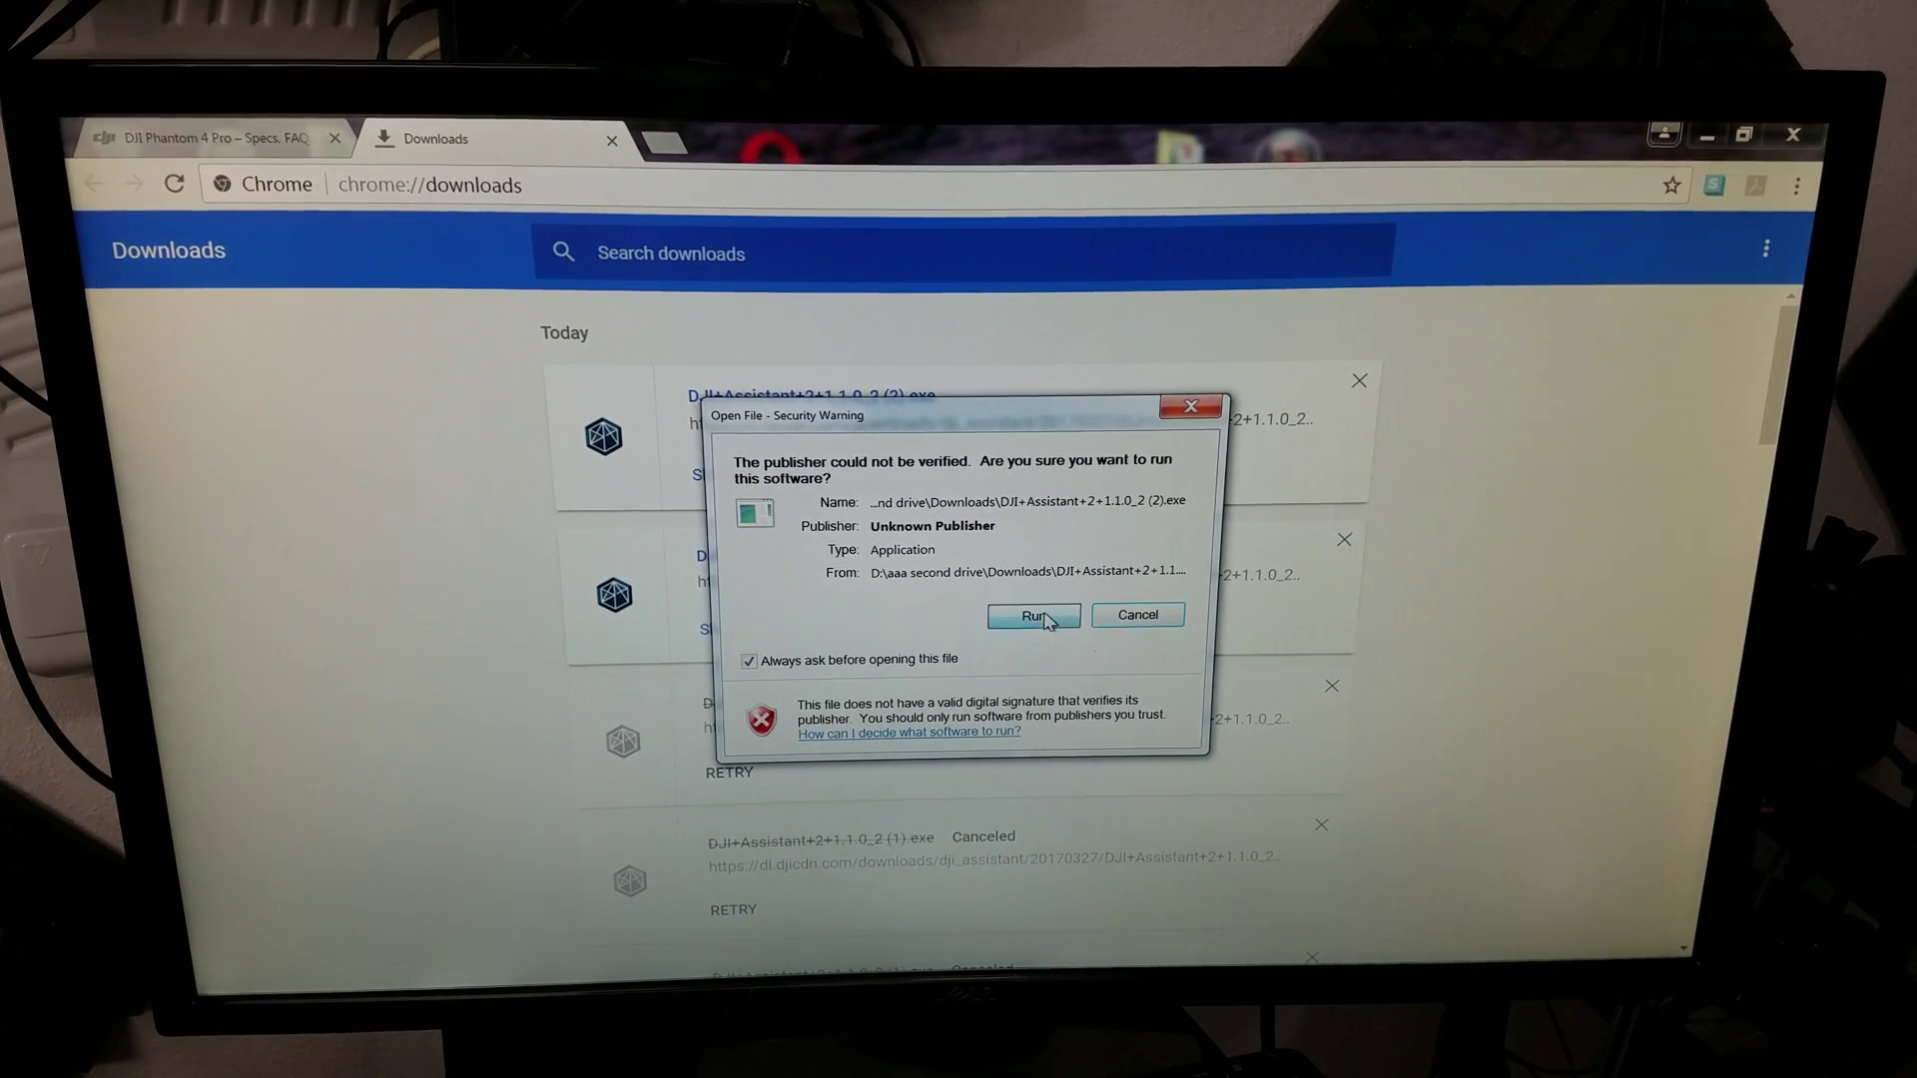
left_click(1046, 619)
Step: Install DJI Assistant 2 with default install and Start Menu folders plus a desktop shortcut, then launch it
left_click(1078, 636)
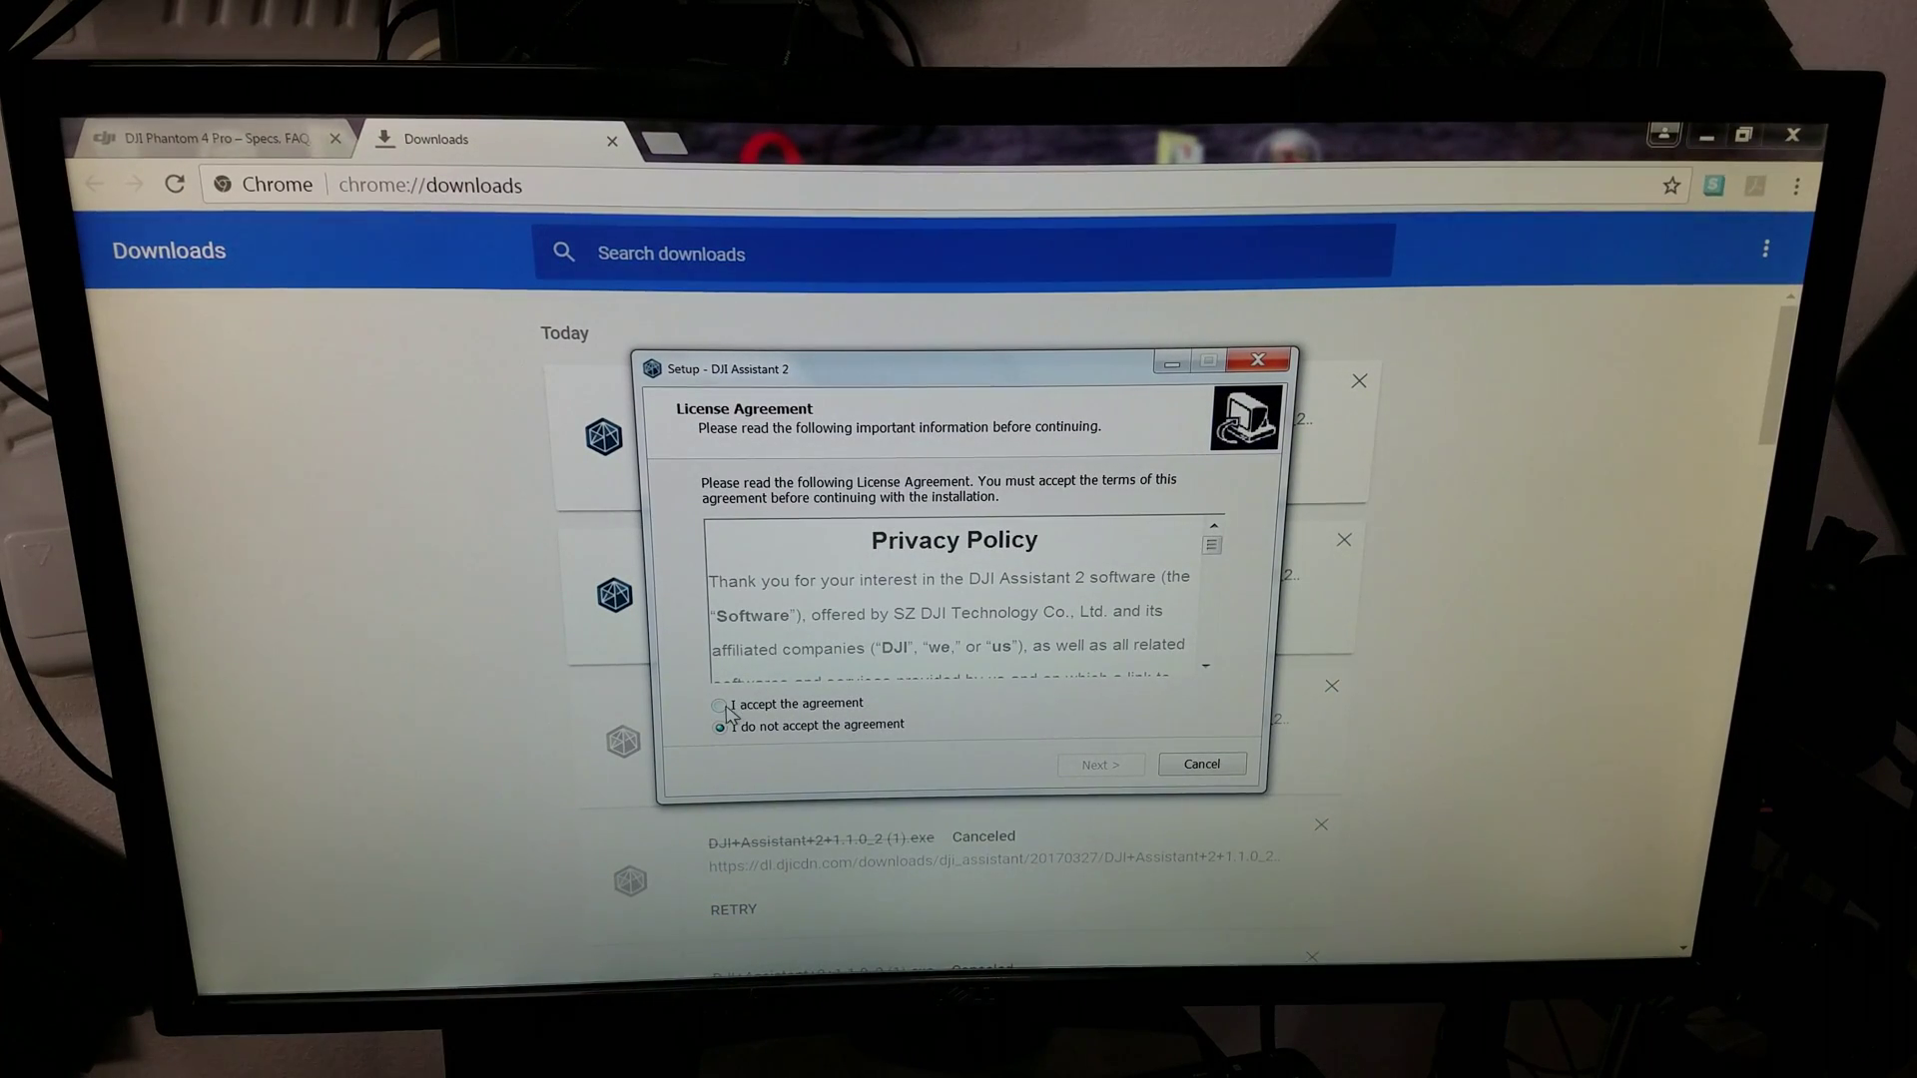
left_click(1101, 767)
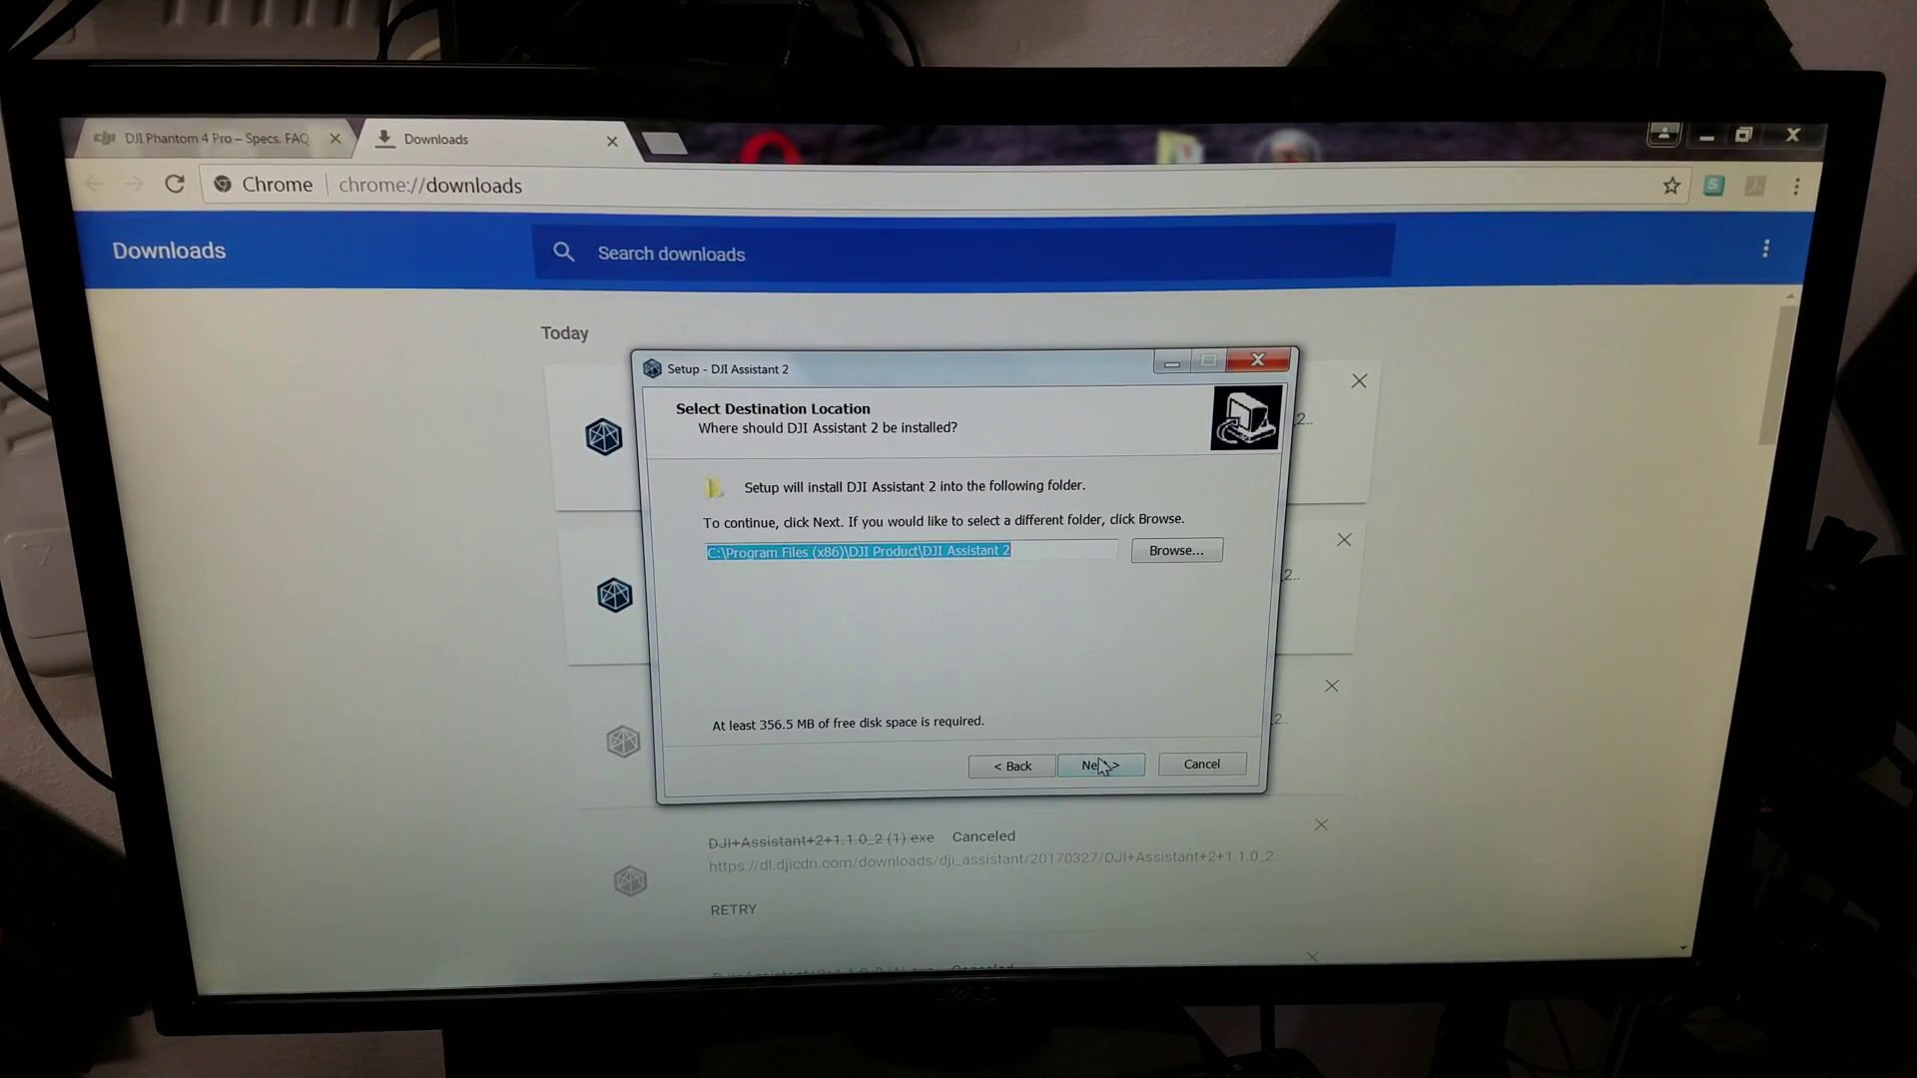
left_click(1101, 766)
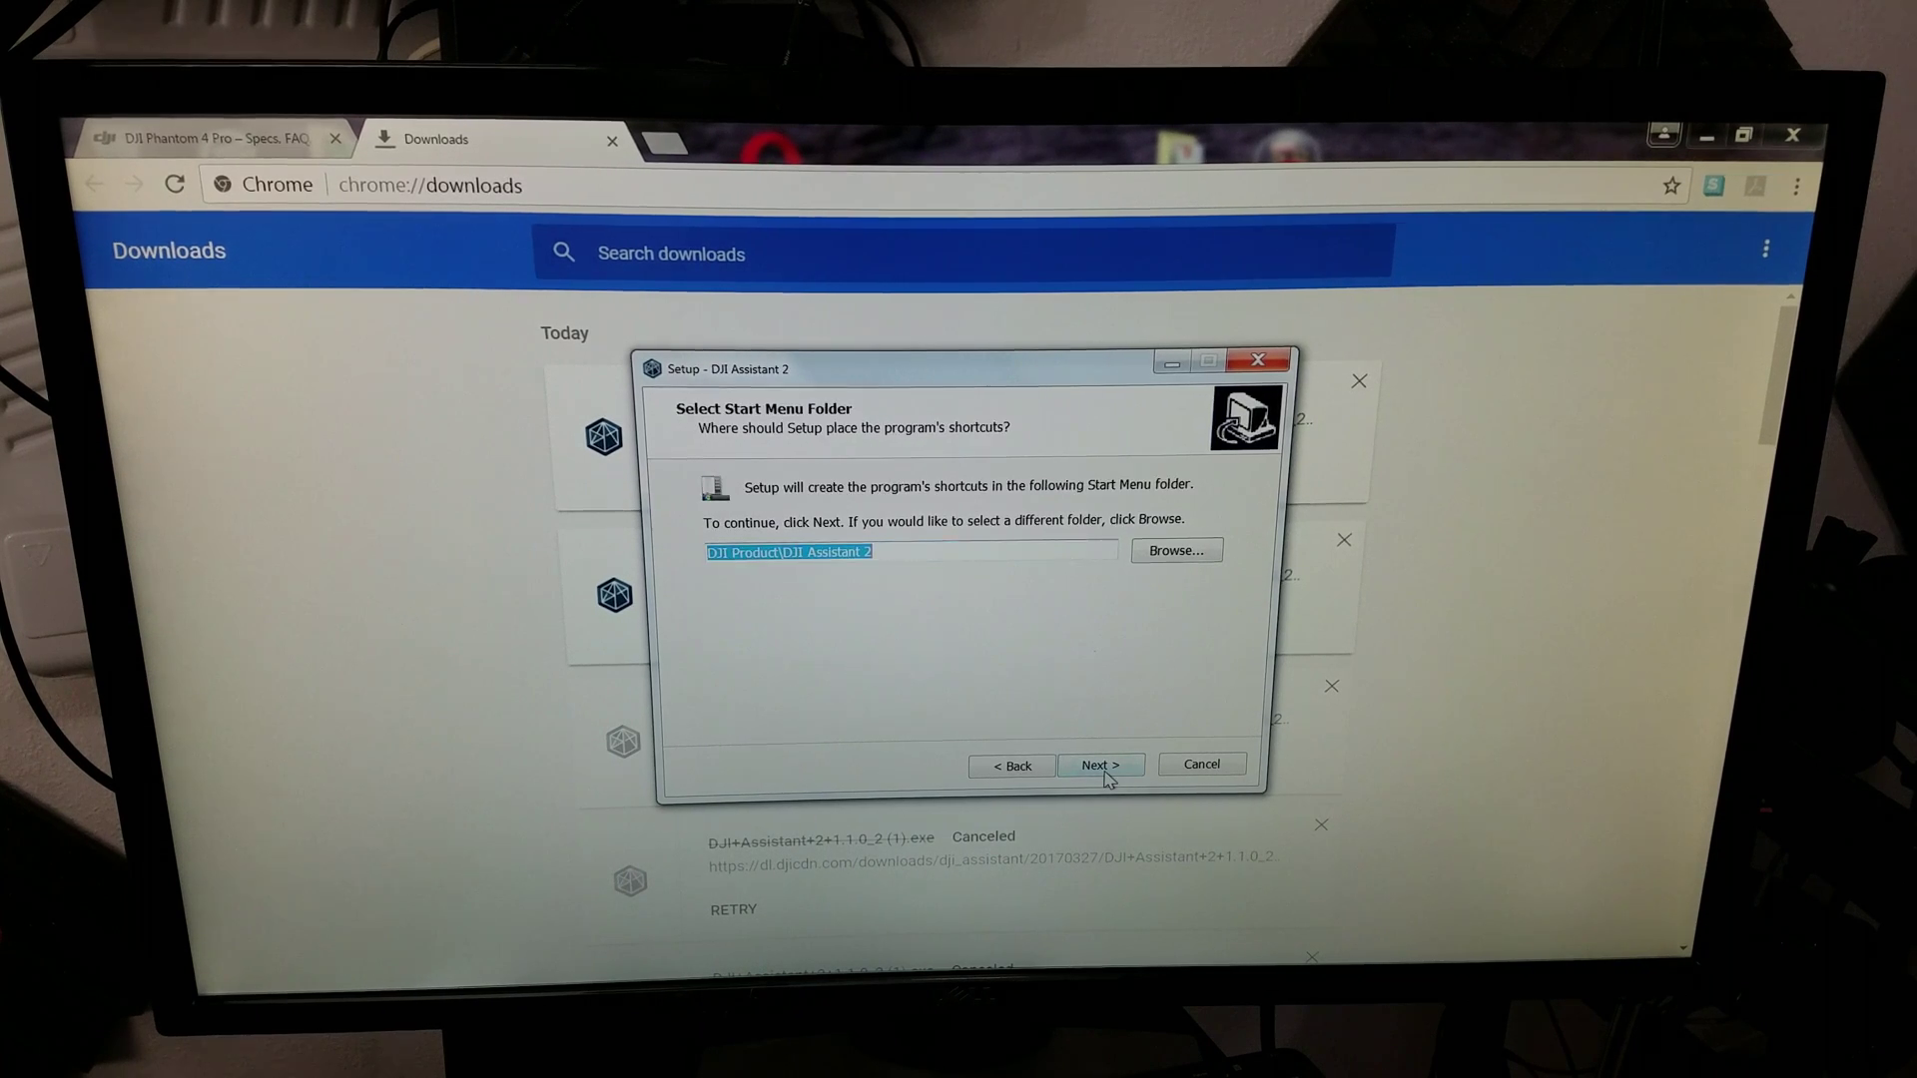
left_click(1100, 765)
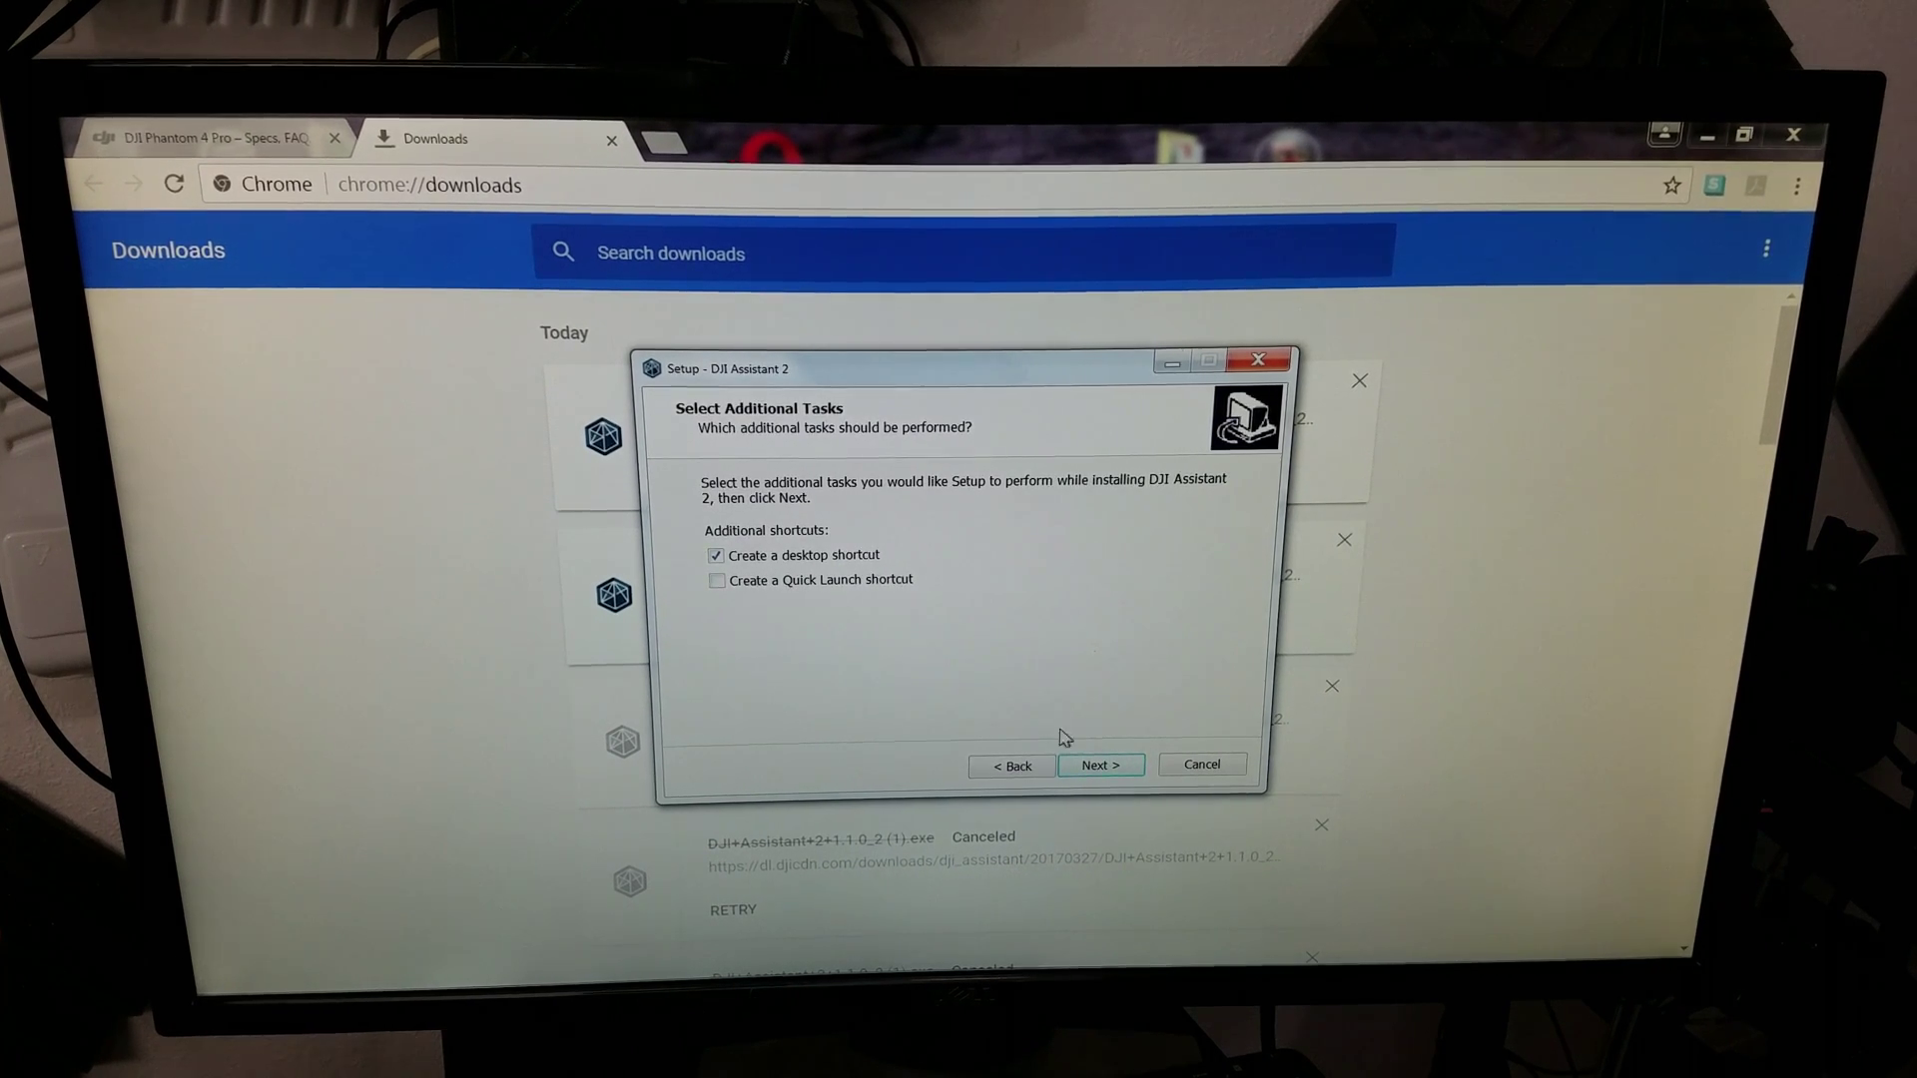
left_click(1102, 766)
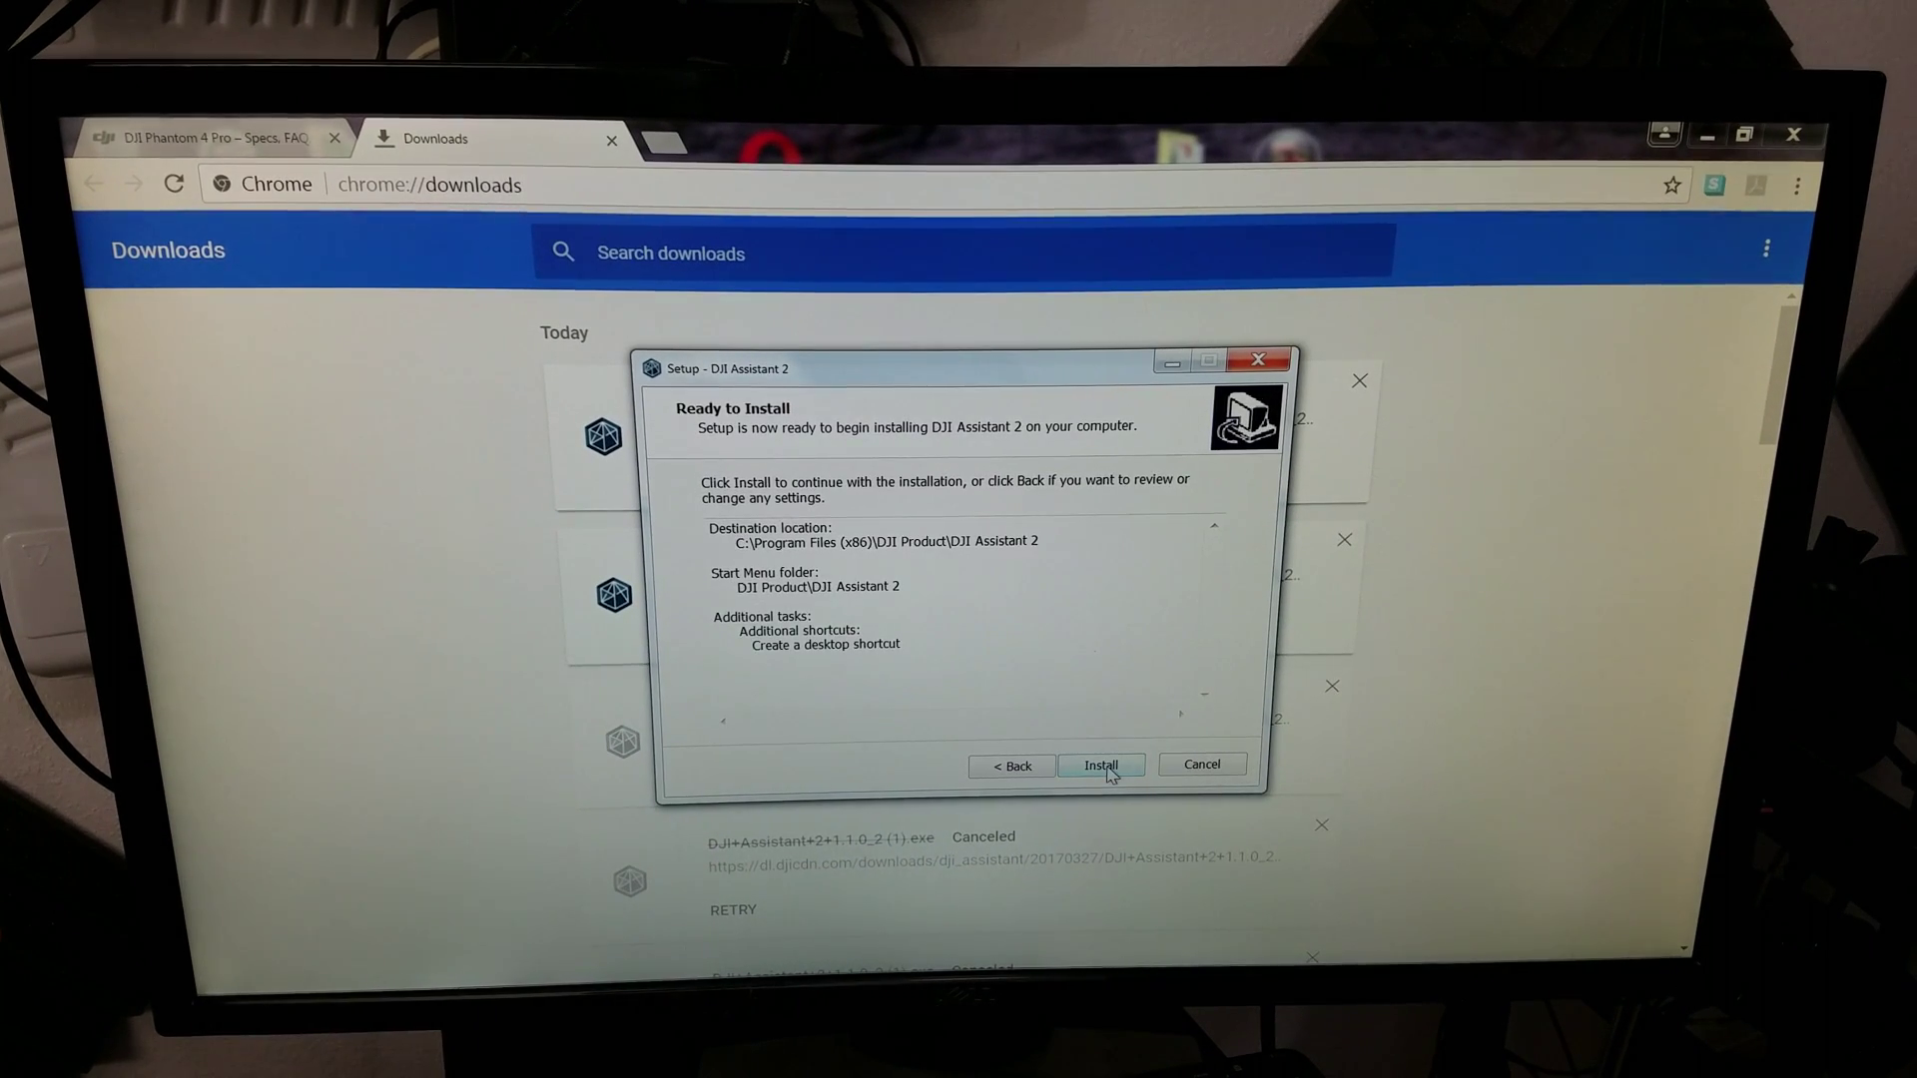
left_click(1110, 772)
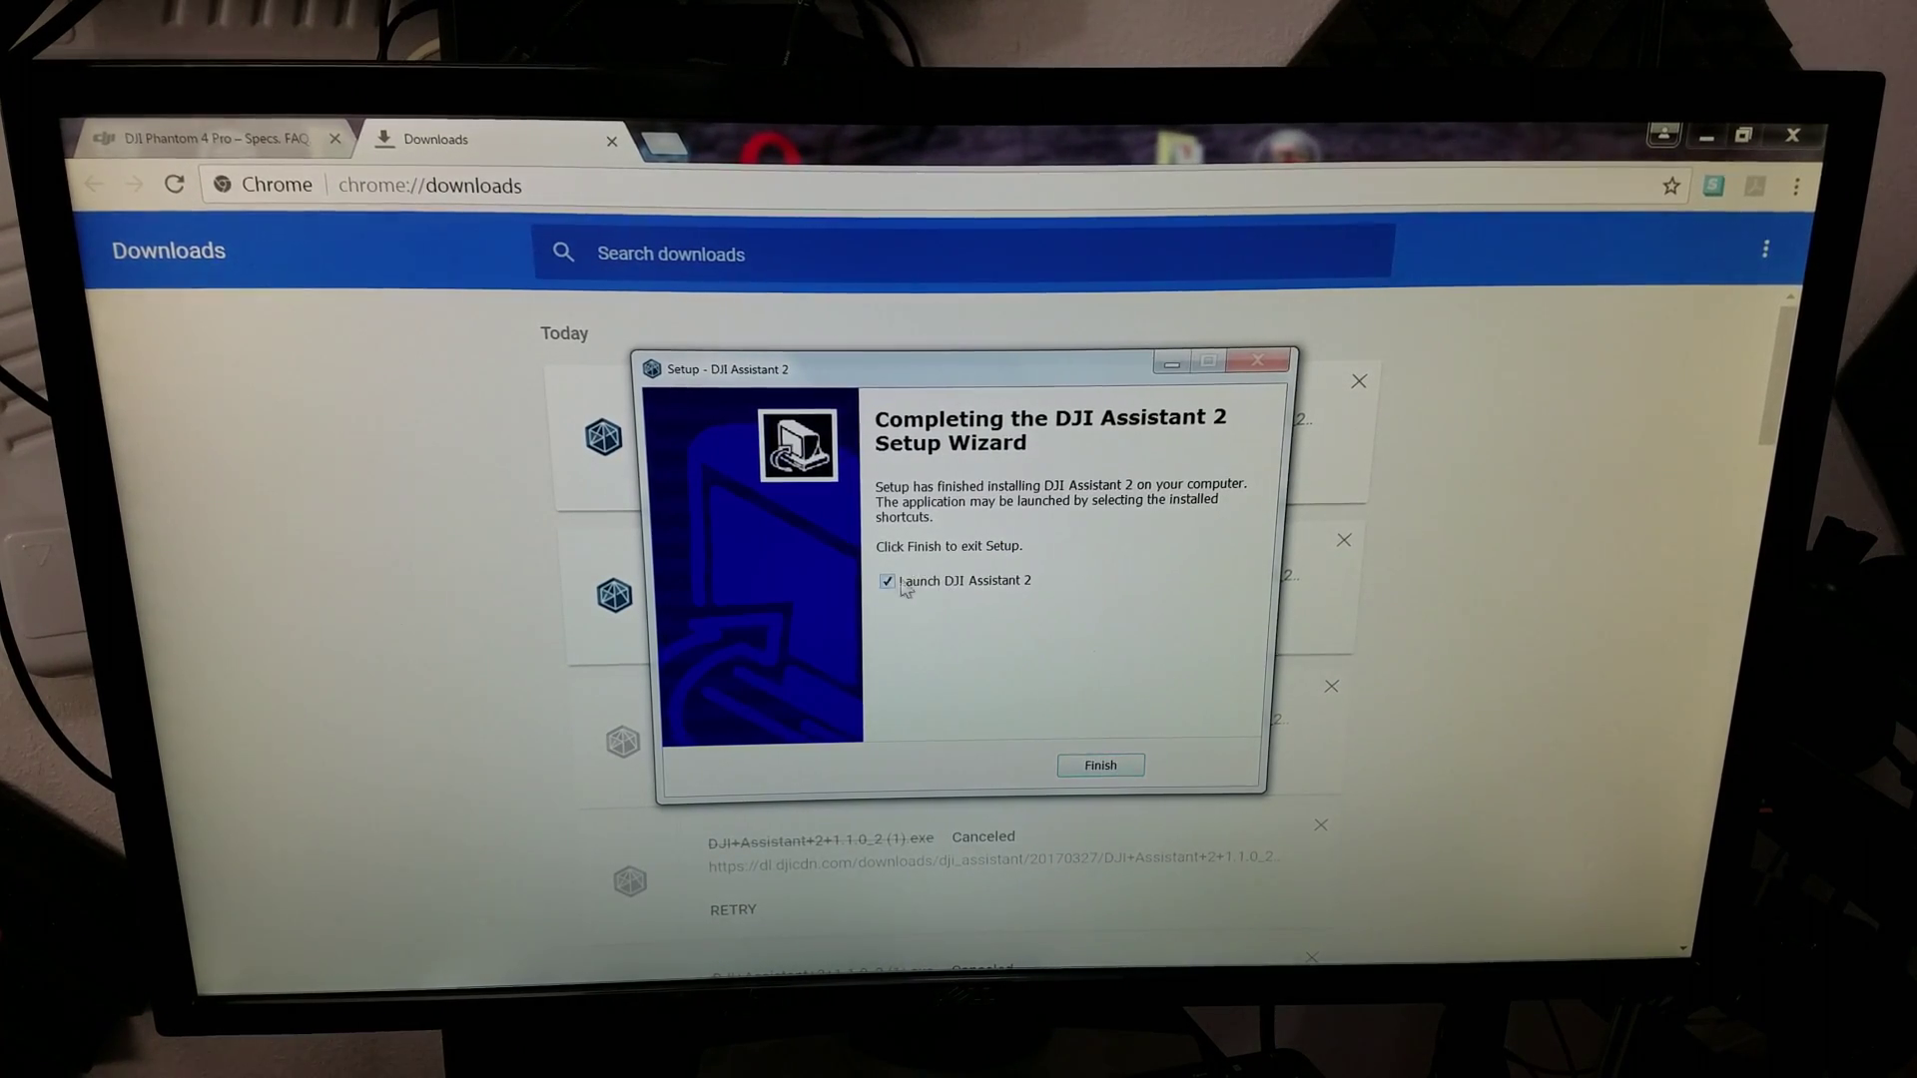
left_click(1101, 766)
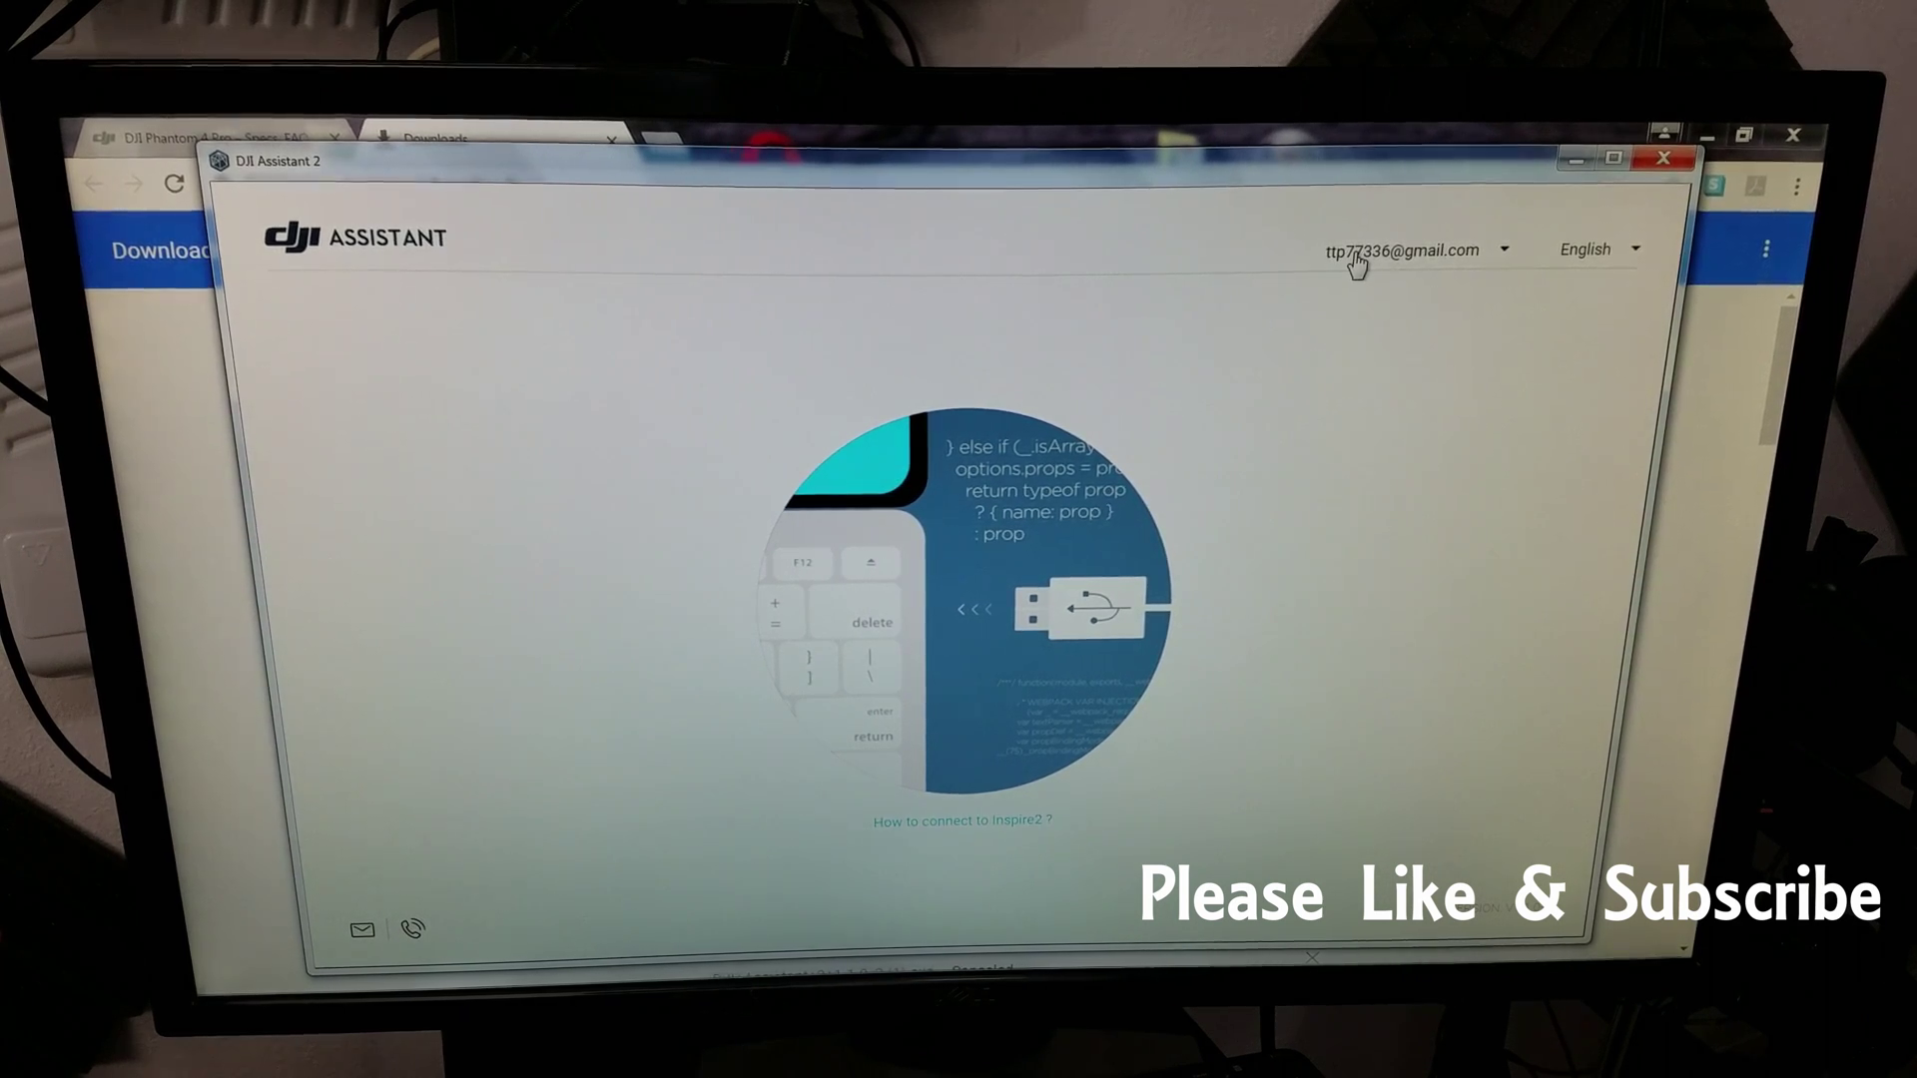
left_click(1359, 257)
left_click(1364, 419)
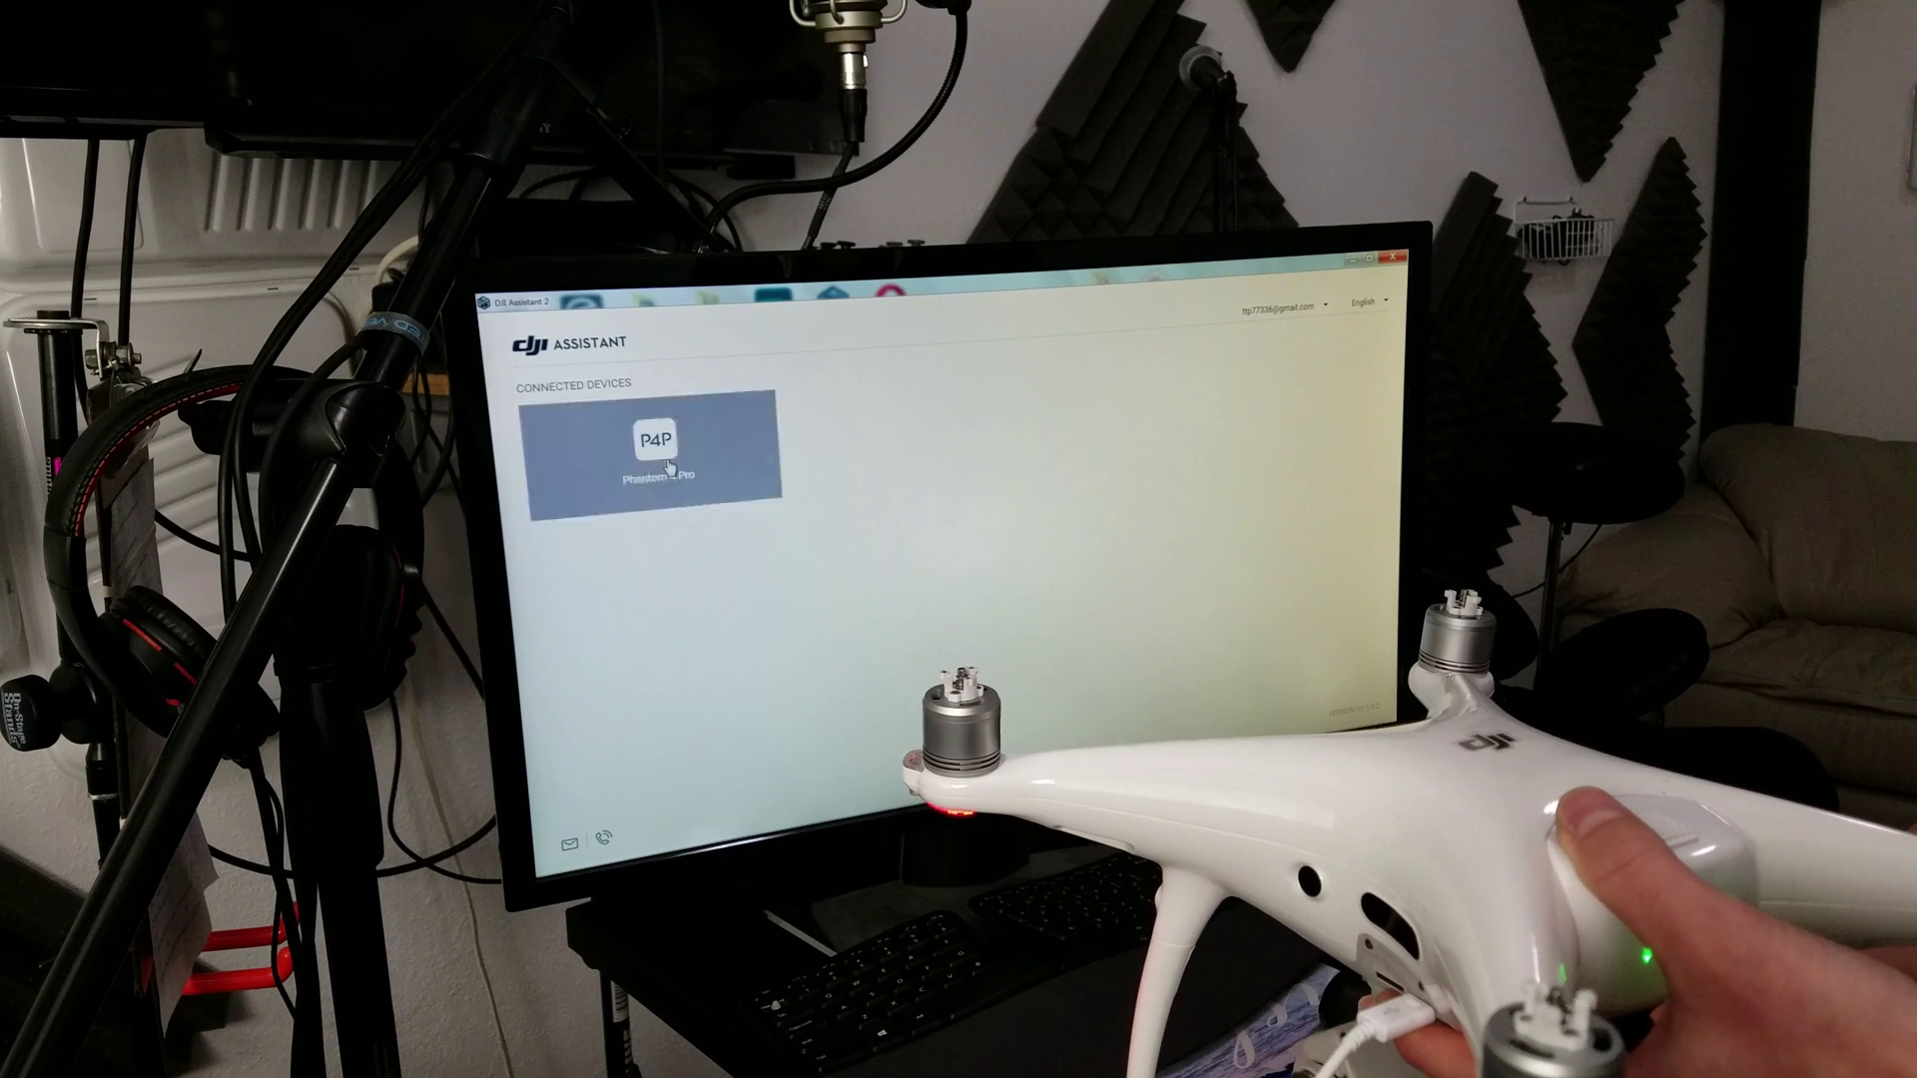
left_click(649, 449)
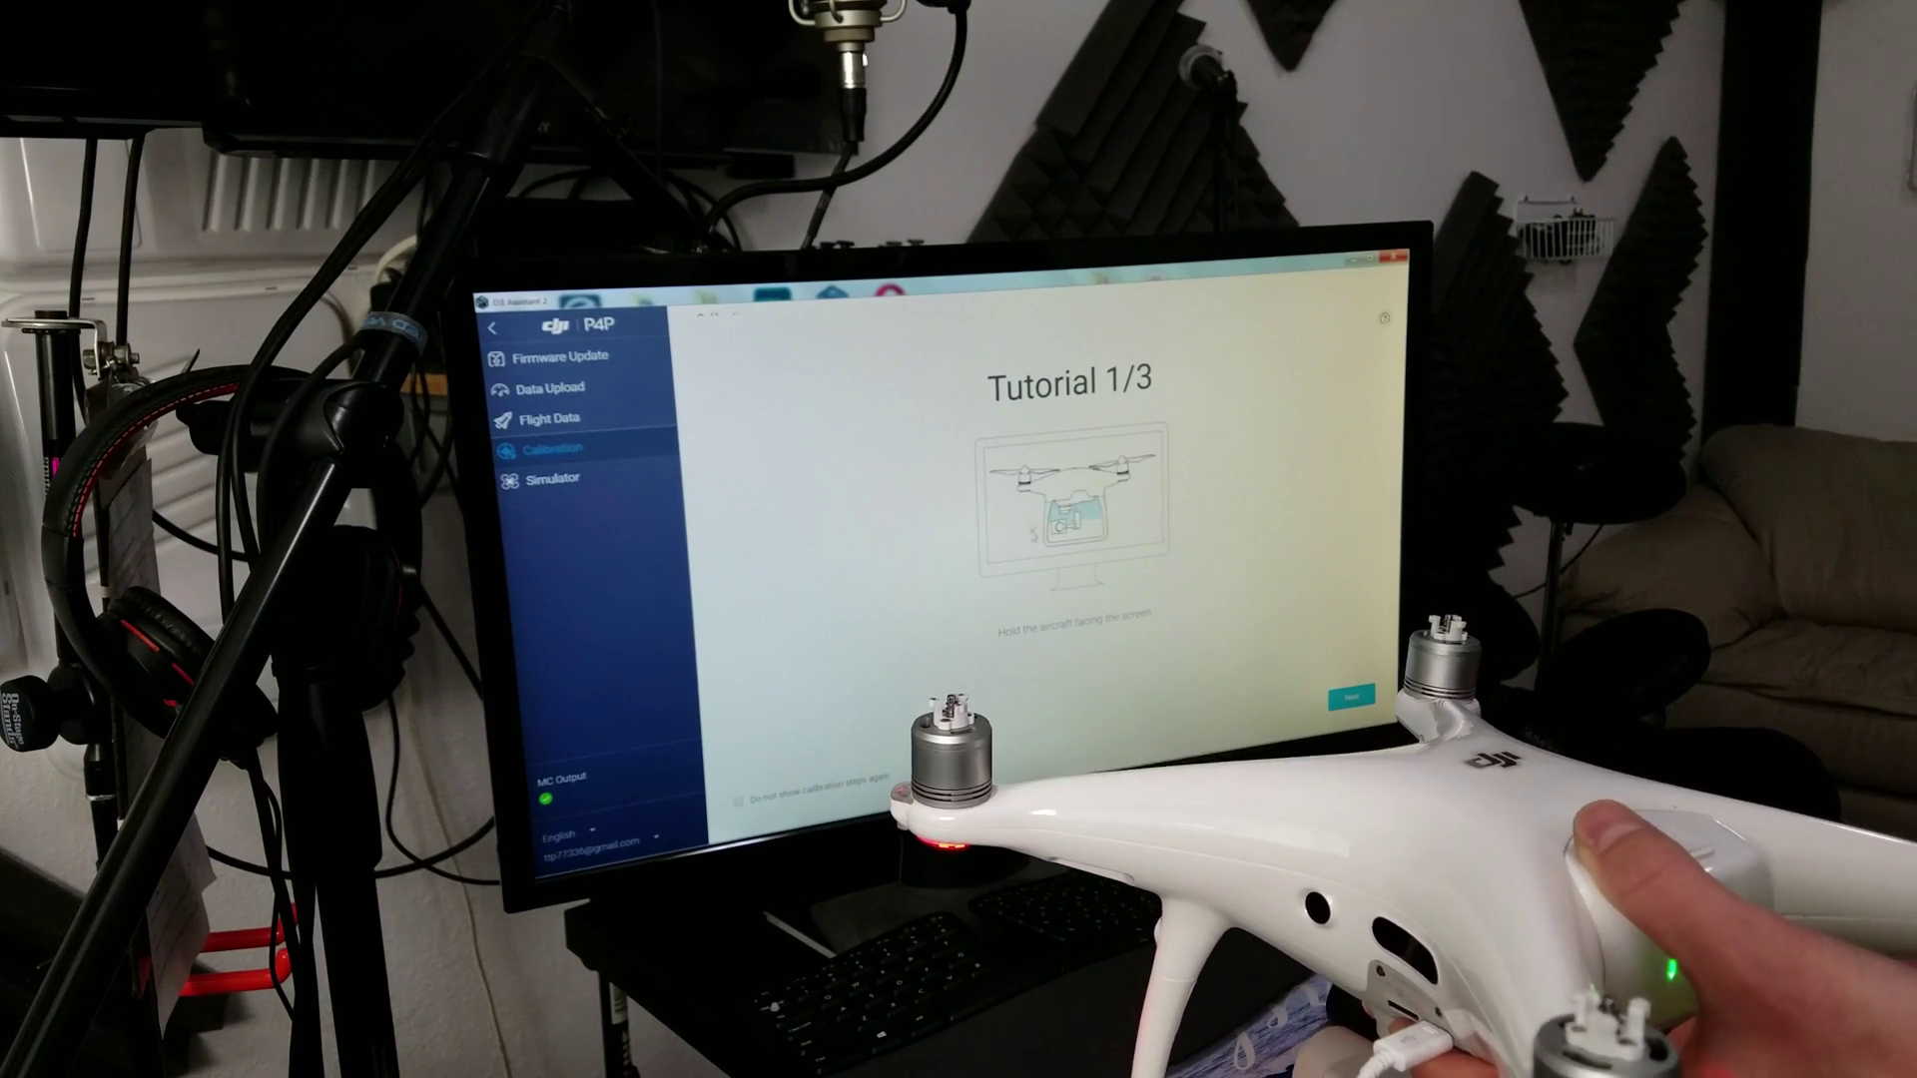
Step: Step through the calibration tutorial and start the forward vision camera calibration
left_click(1351, 704)
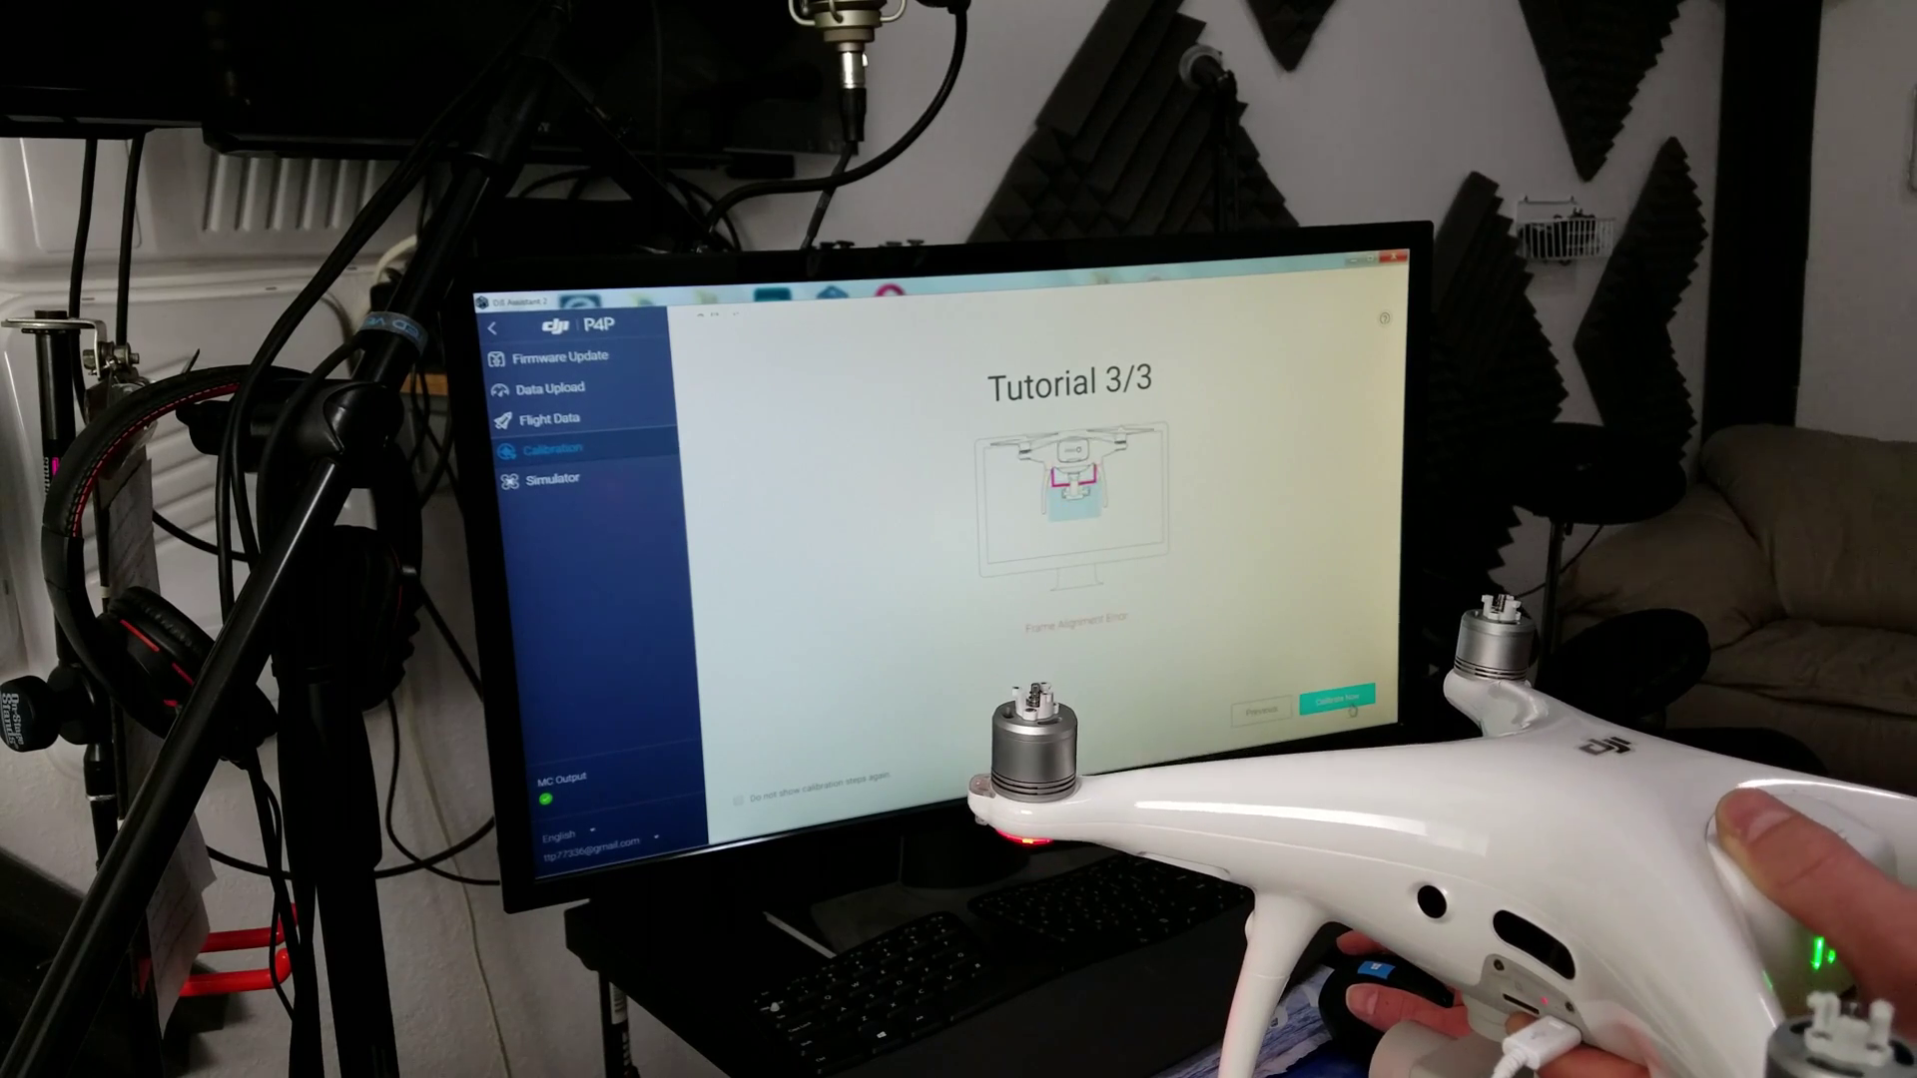
left_click(1354, 701)
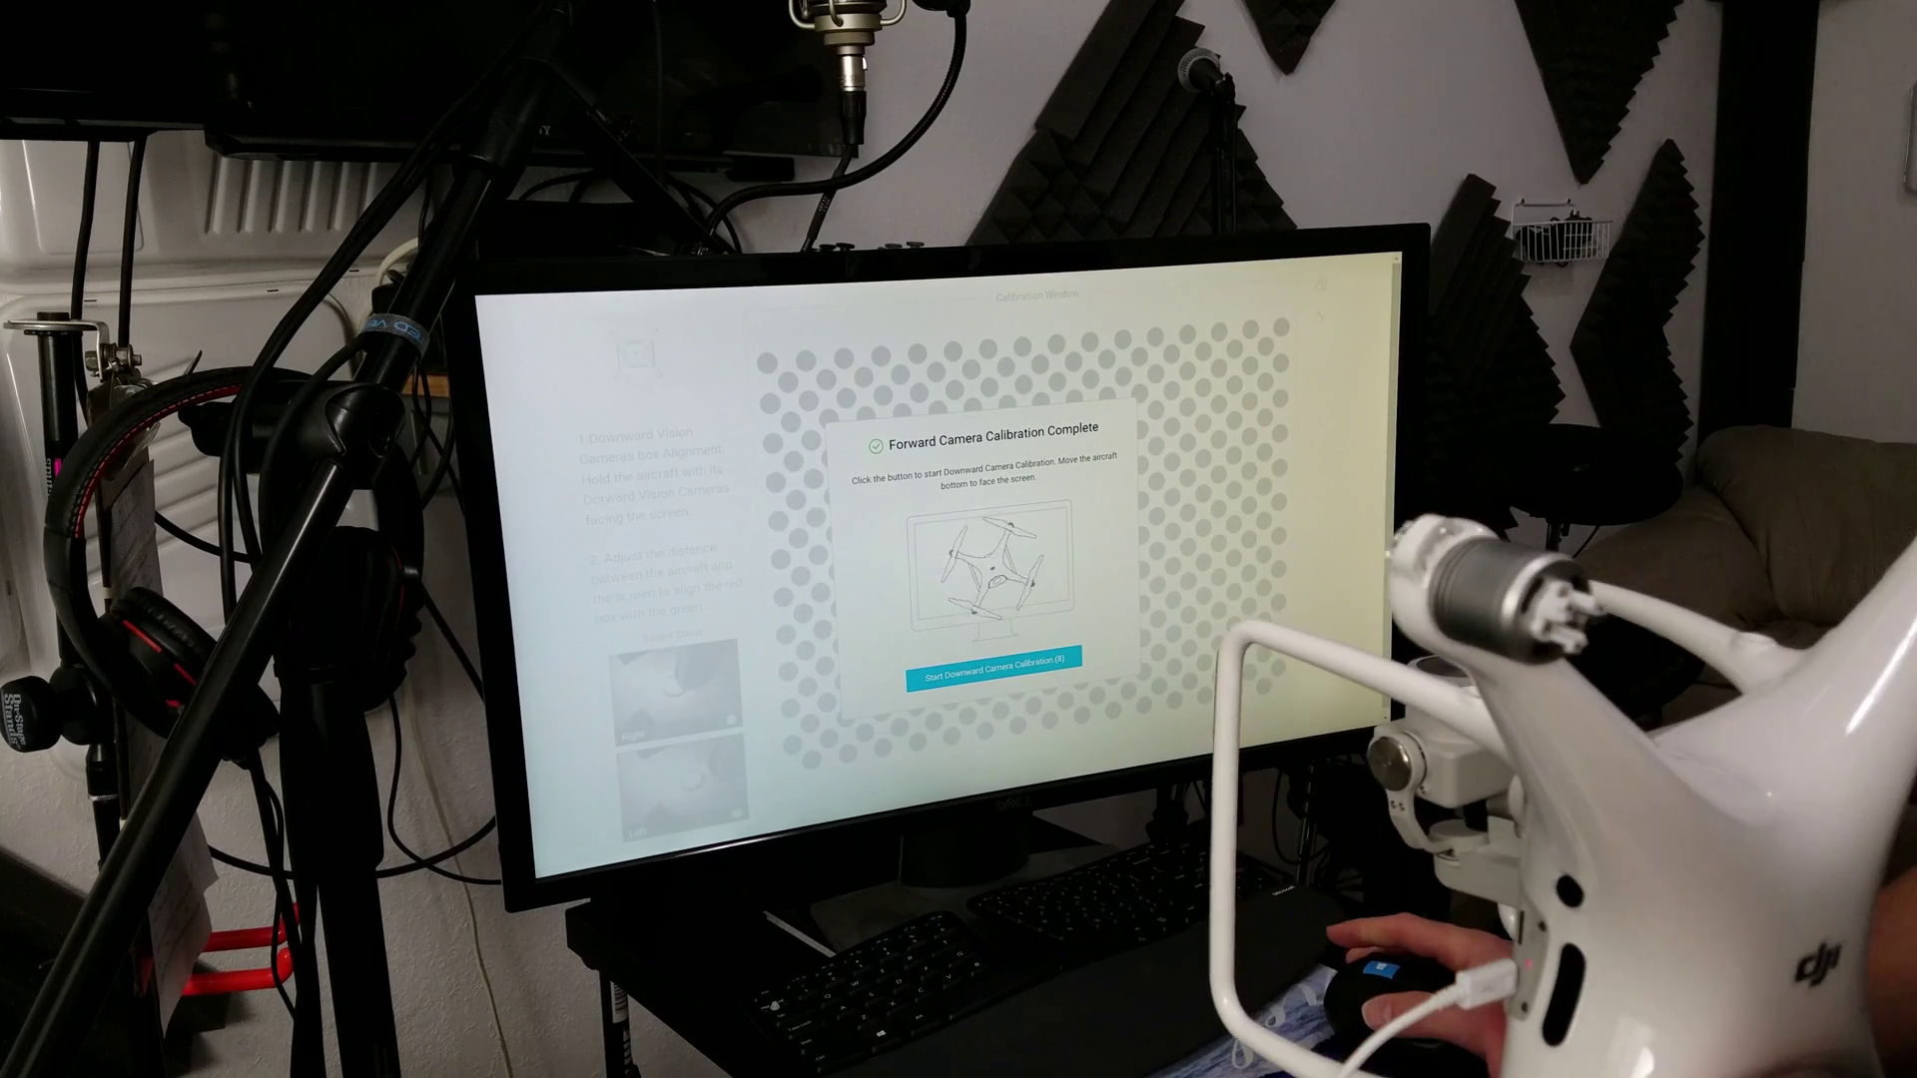
Step: Start the downward camera calibration and hold the aircraft's underside toward the screen
left_click(994, 677)
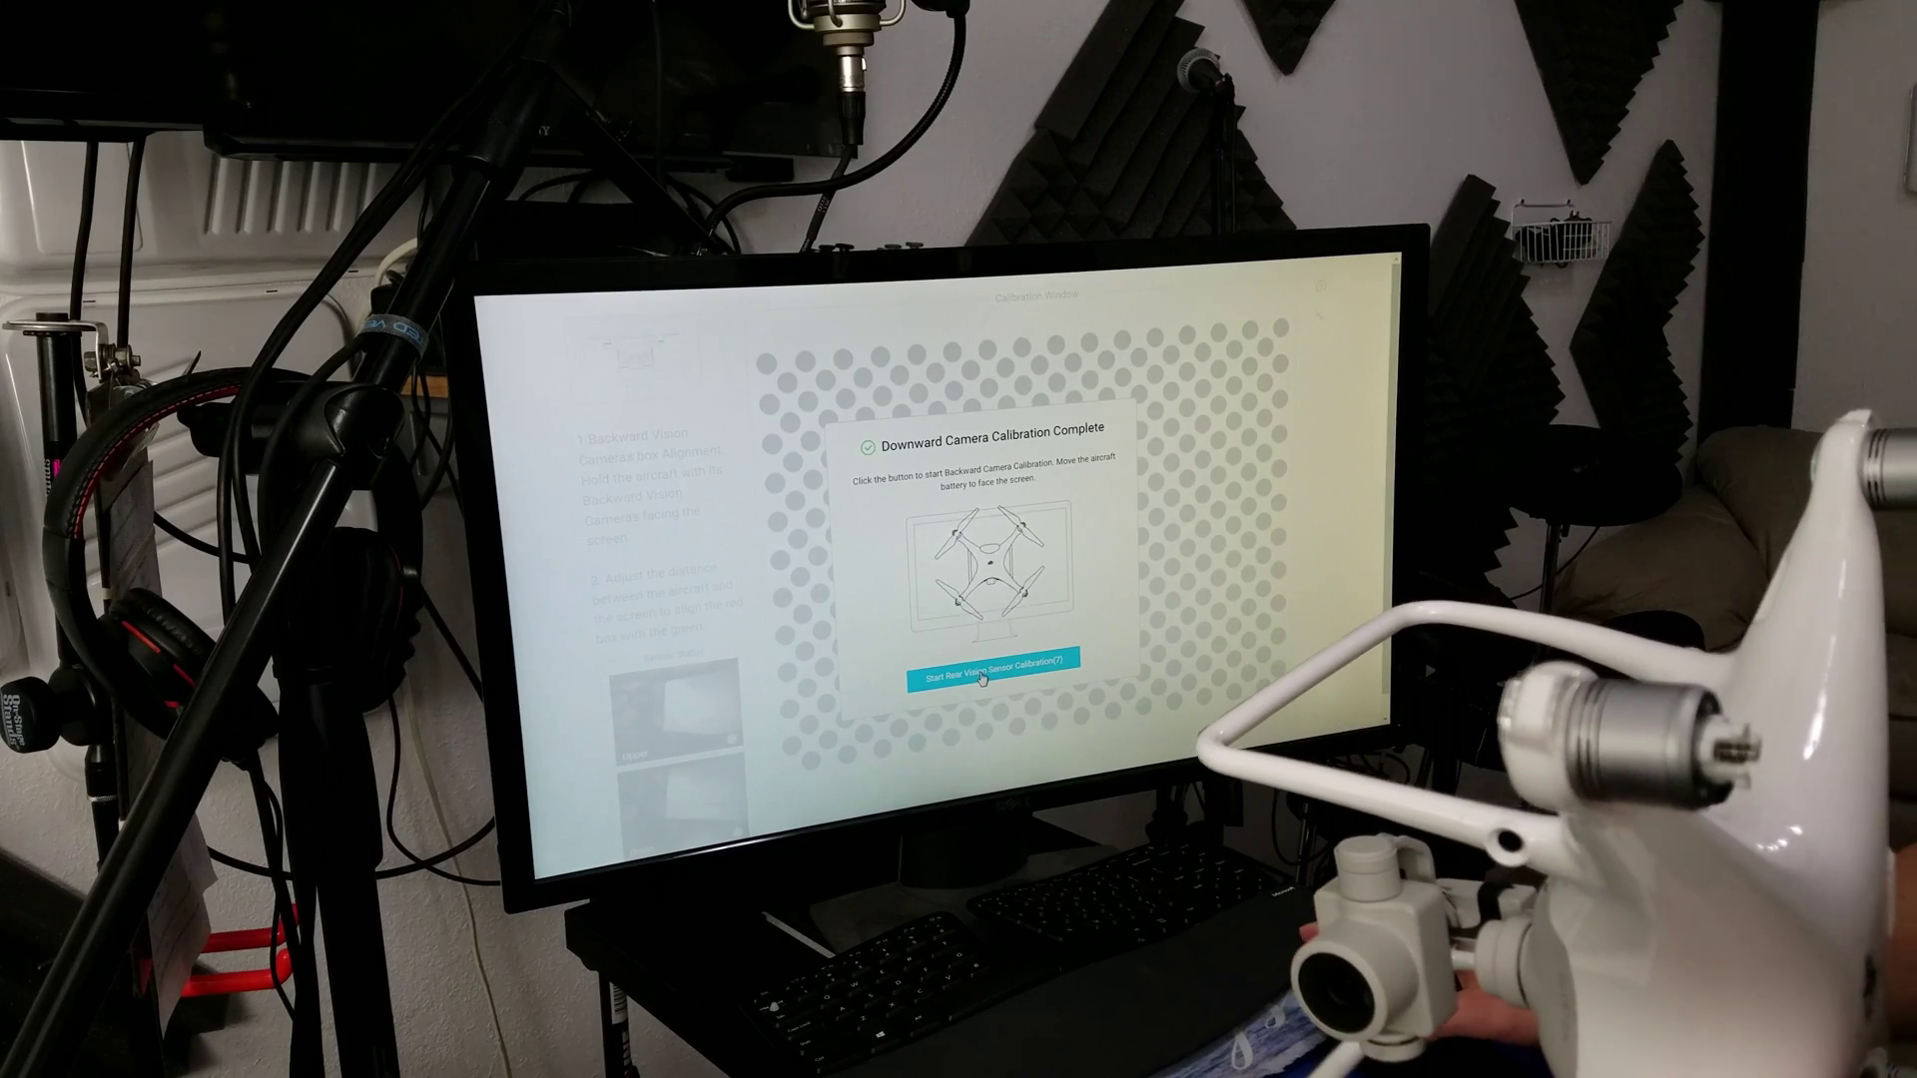
Step: Begin the backward vision camera calibration
left_click(971, 674)
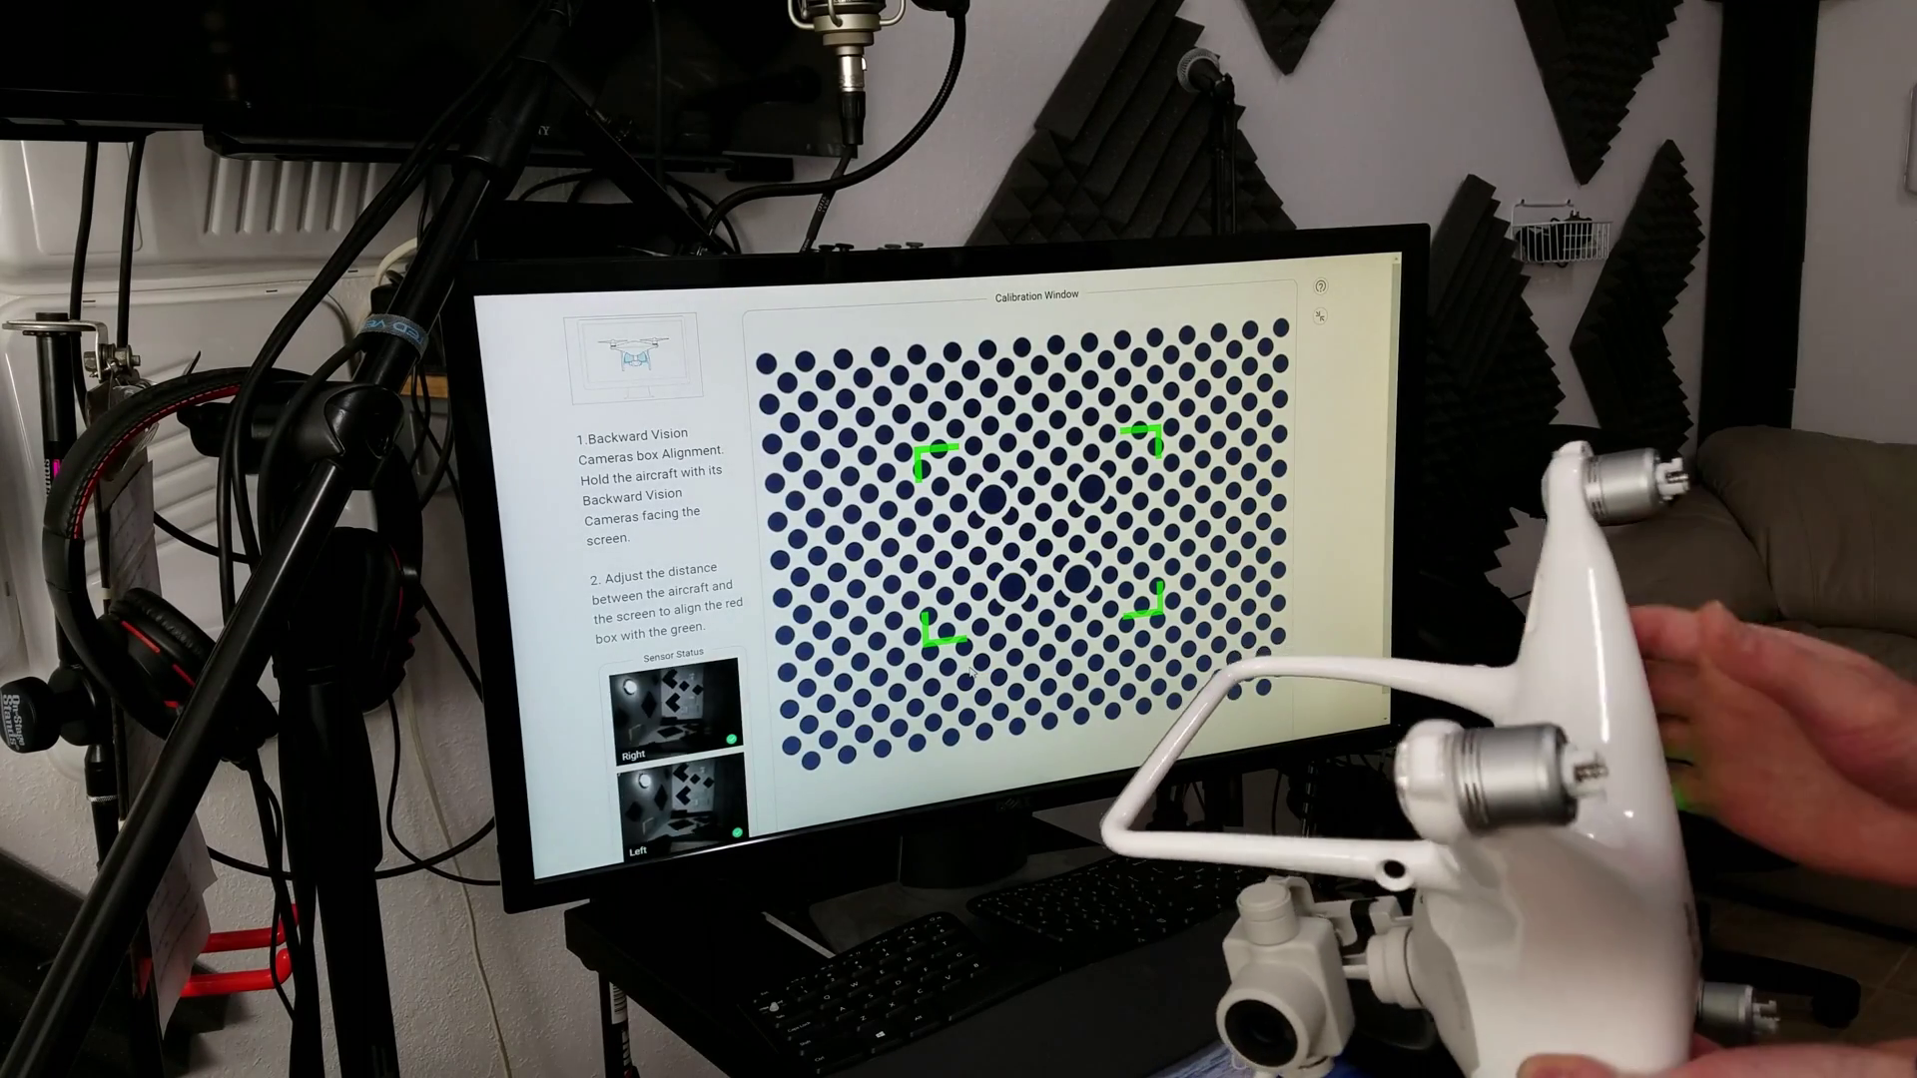